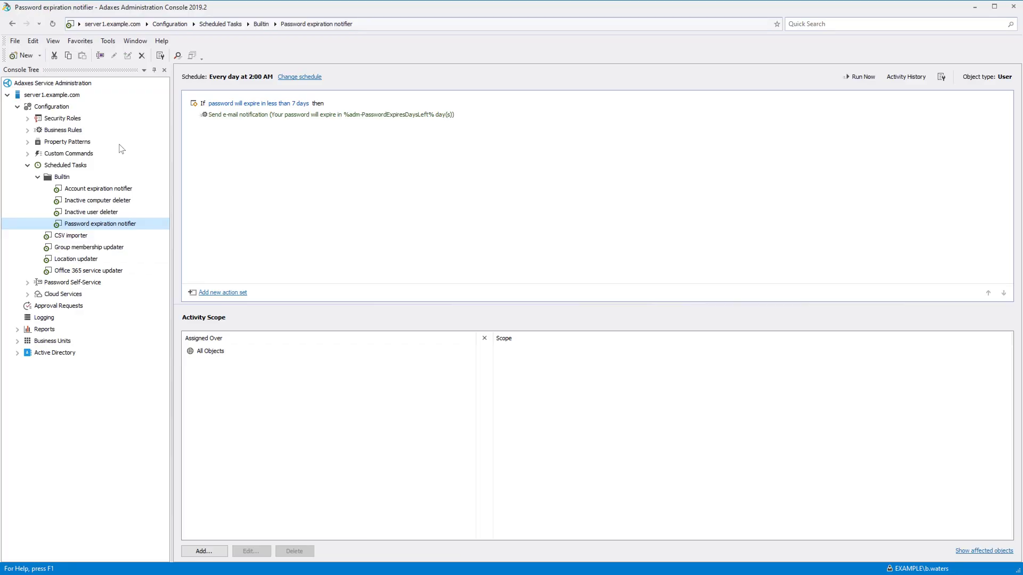
- Select the password-expiry condition and its Send e-mail notification action, and bring up that action's context menu
left_click(196, 114)
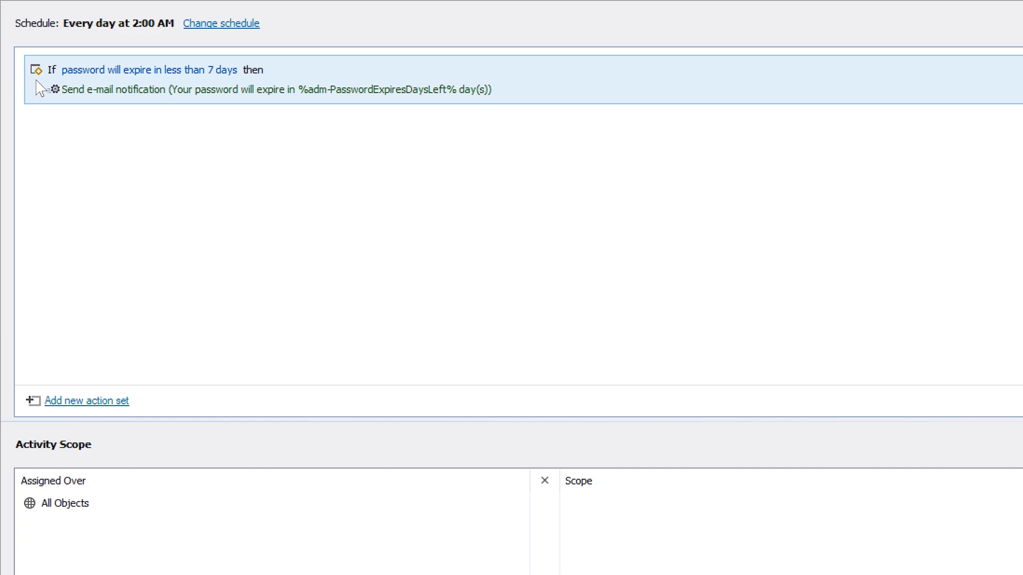
left_click(76, 73)
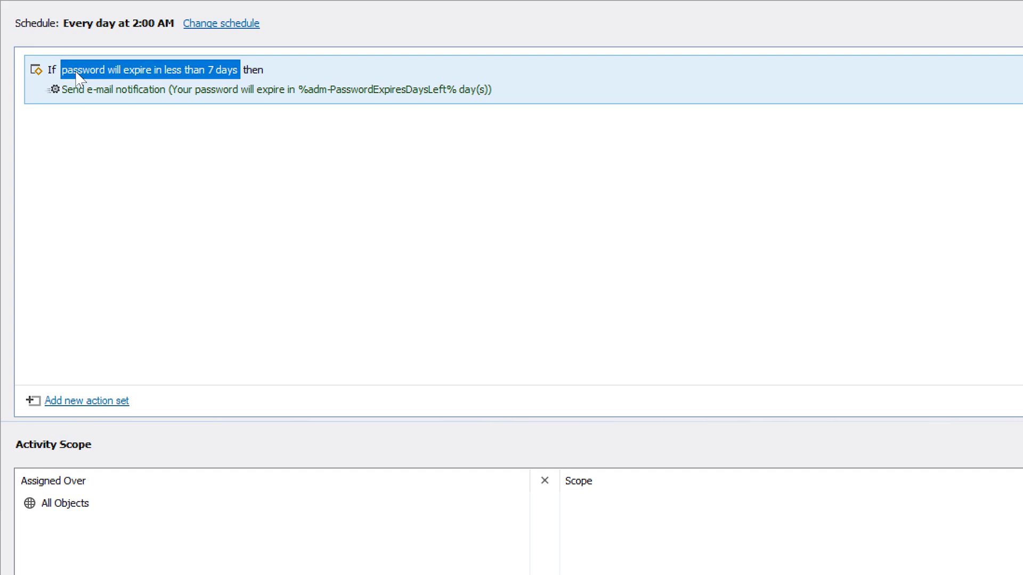
left_click(177, 91)
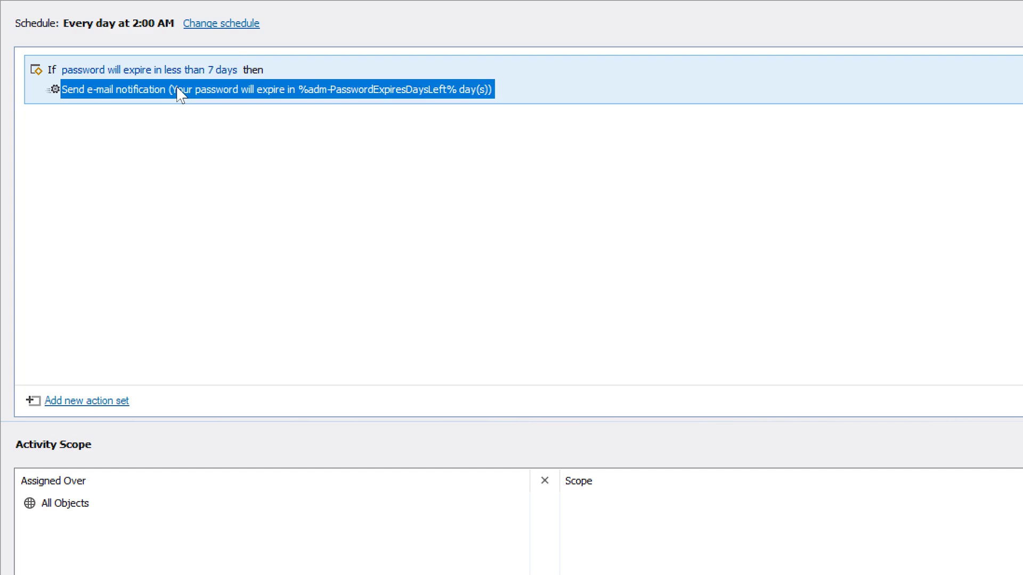
right_click(178, 92)
- Edit the e-mail action and review its %mail% recipient, days-left subject, %name% and web URL variables
left_click(184, 96)
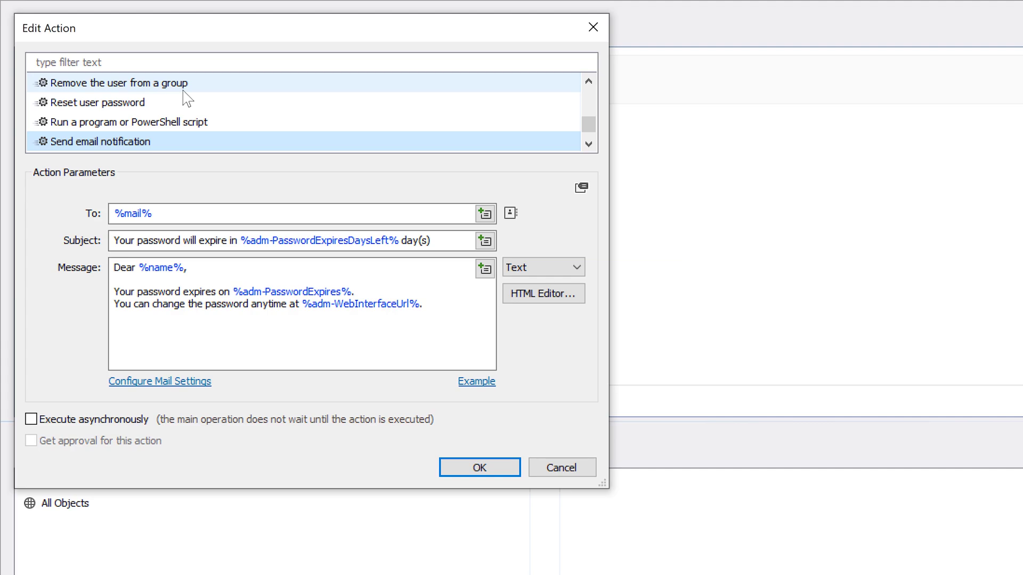
left_click(134, 213)
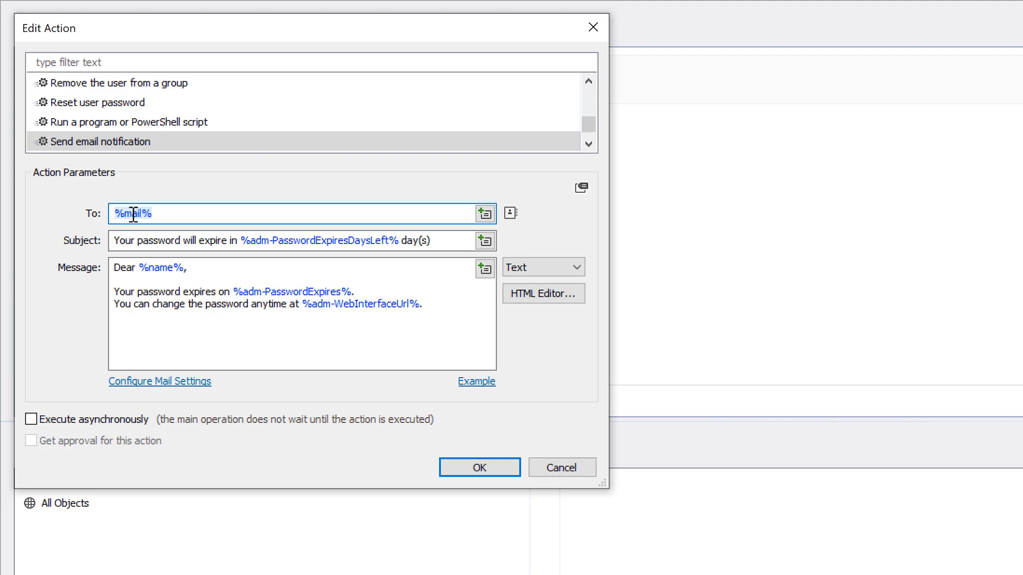
left_click(256, 242)
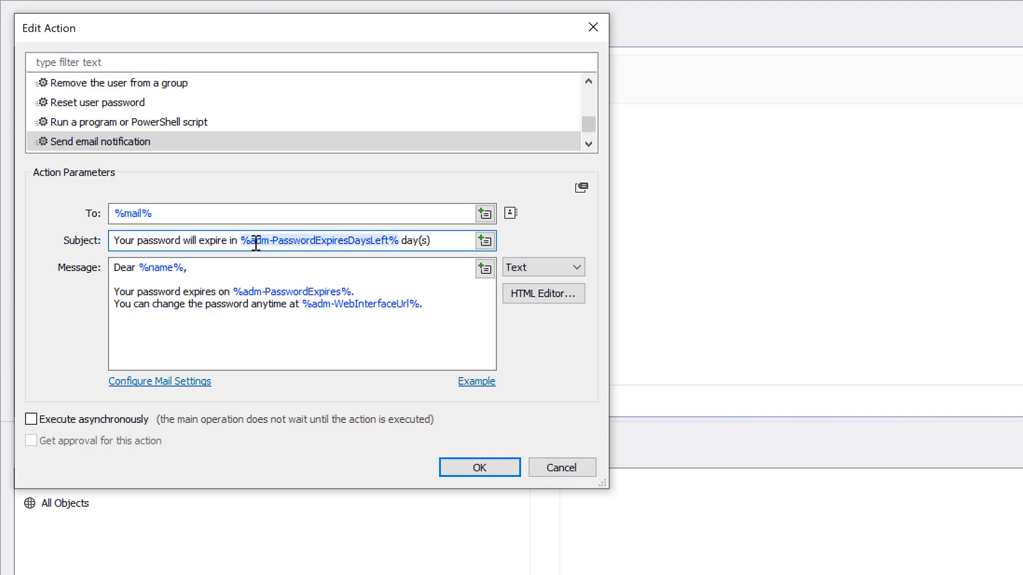
left_click(169, 268)
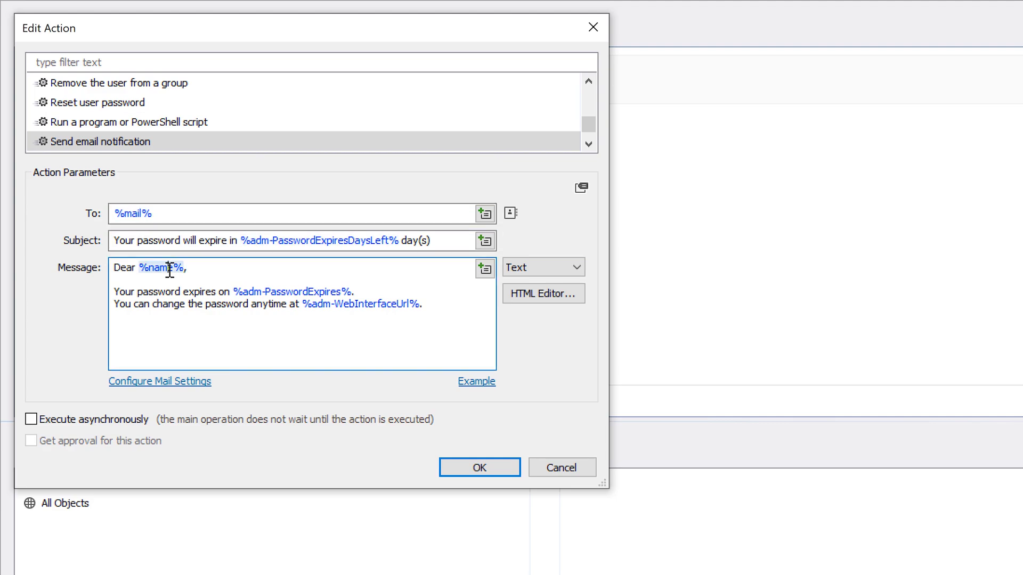
left_click(360, 307)
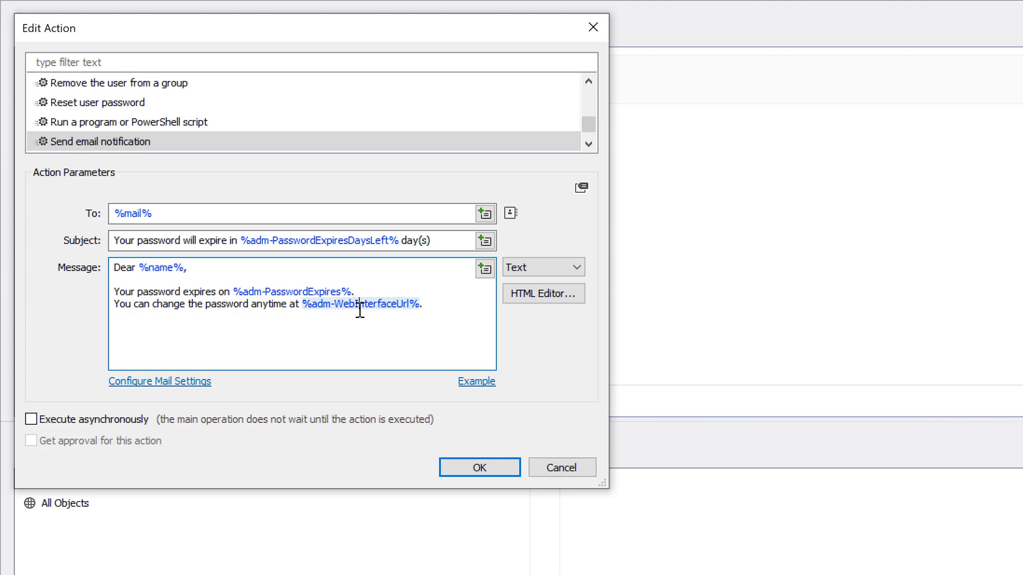
- Switch the notification message format to HTML and save the e-mail action
left_click(555, 273)
left_click(539, 298)
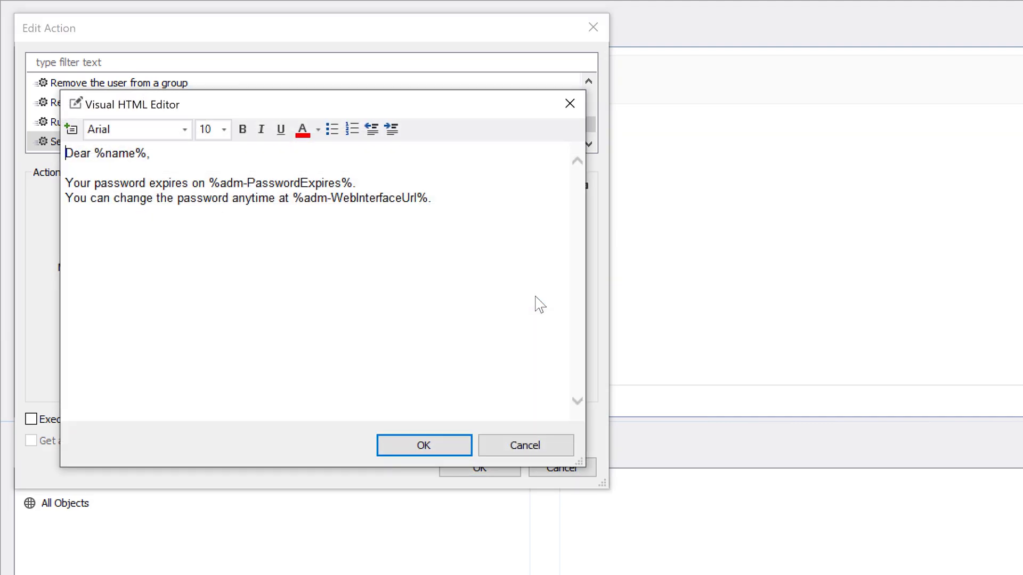
left_click(456, 445)
left_click(461, 470)
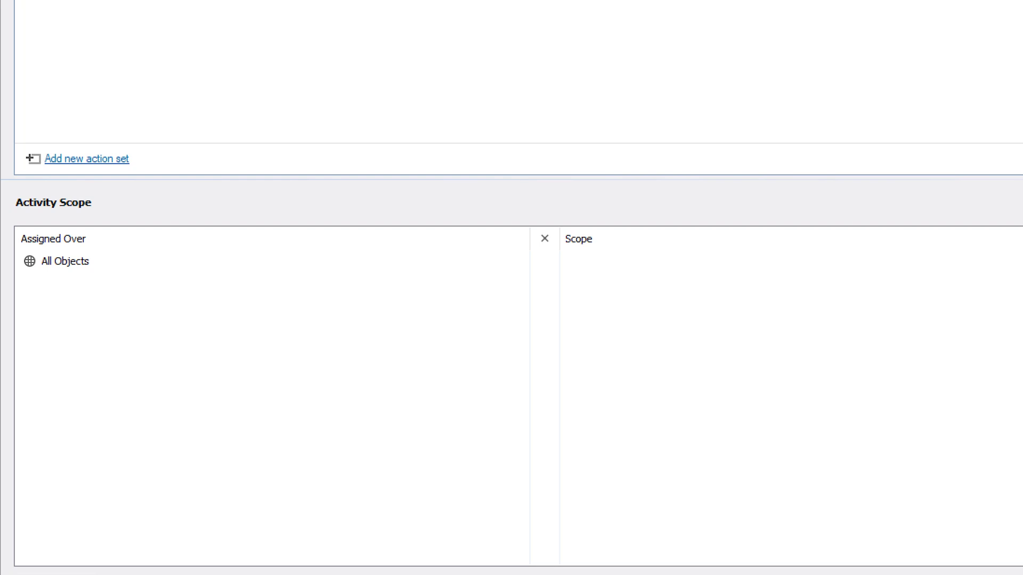
- Add the Deprovisioned Users group, found by searching 'Dep', as an exclusion alongside All Objects
left_click(53, 270)
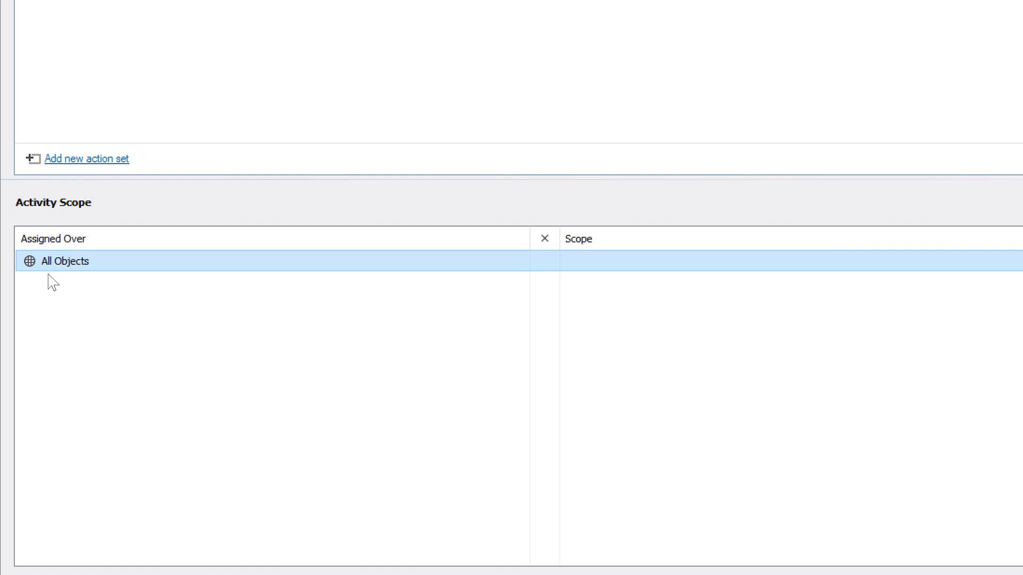
right_click(49, 277)
left_click(58, 283)
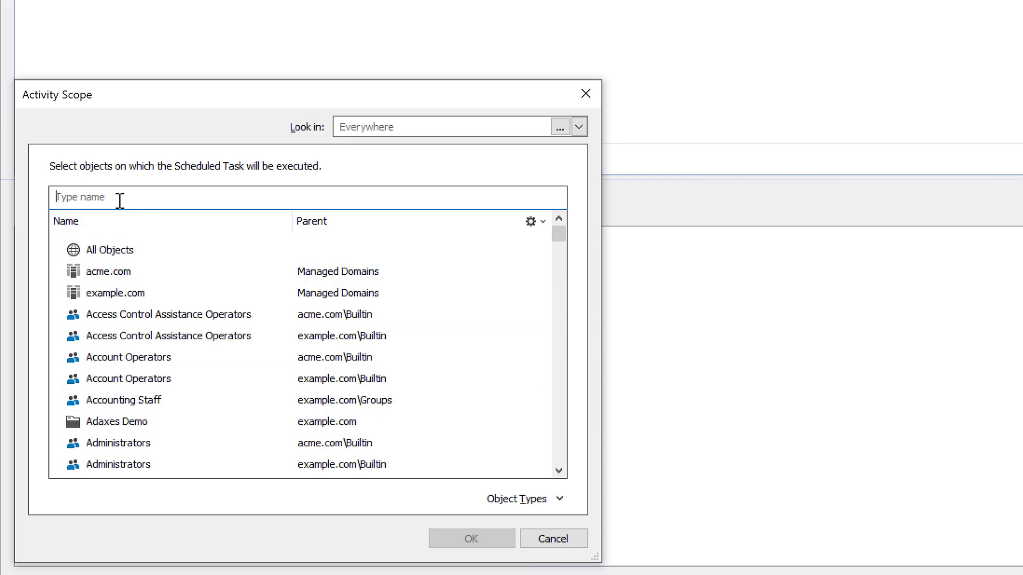
type("Dep")
double_click(133, 258)
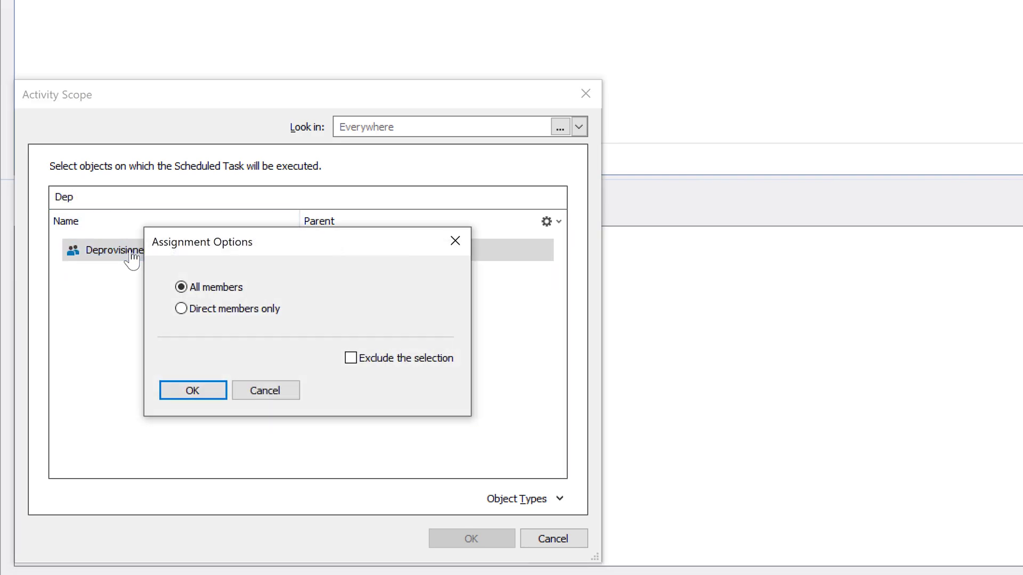
left_click(351, 358)
left_click(192, 390)
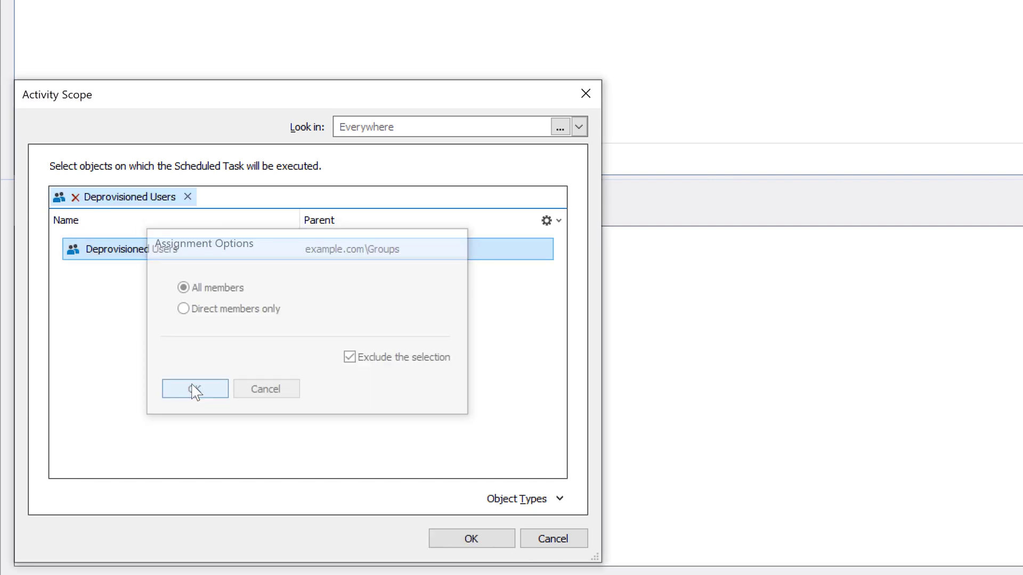
left_click(457, 541)
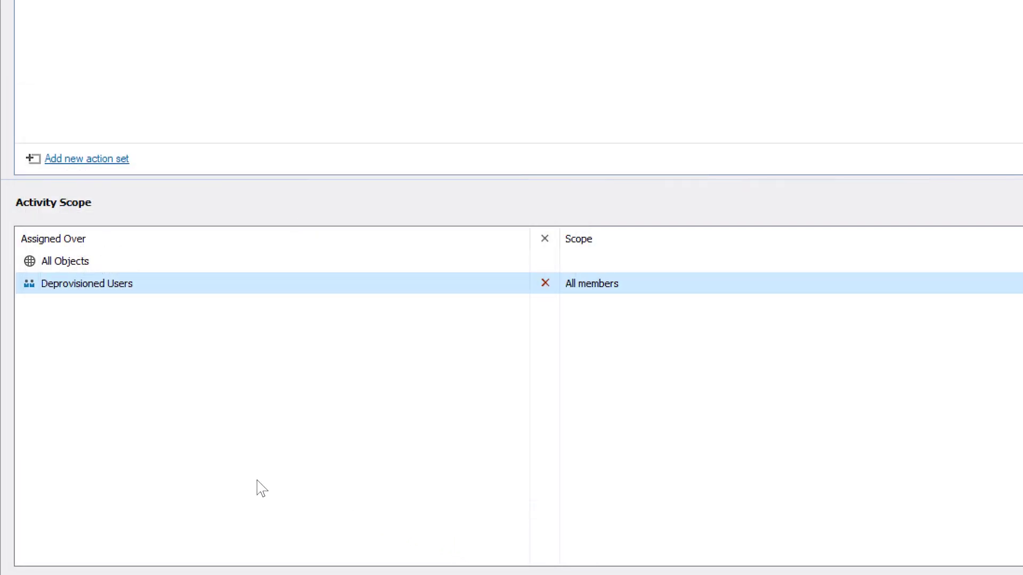
left_click(81, 267)
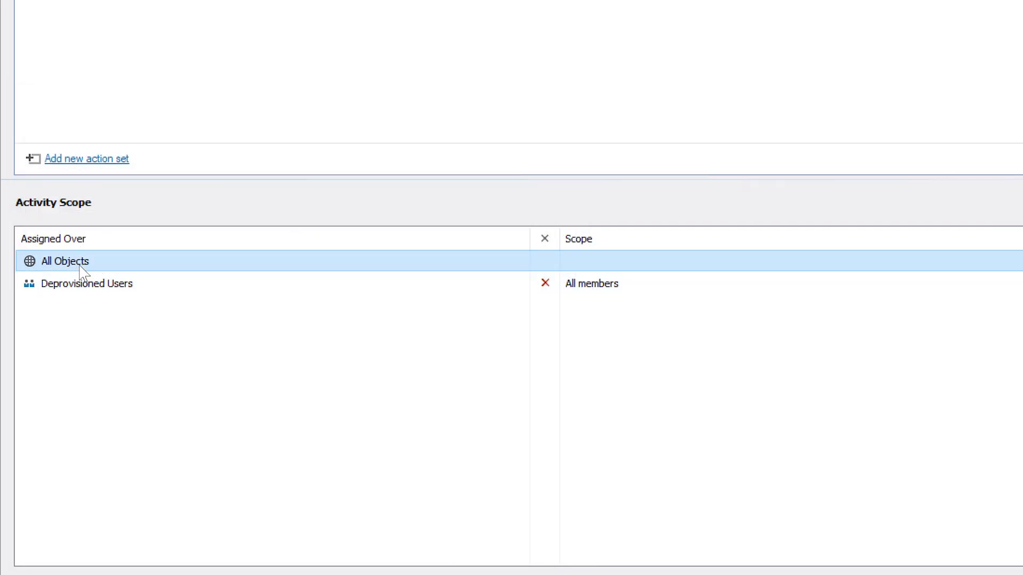
left_click(85, 286)
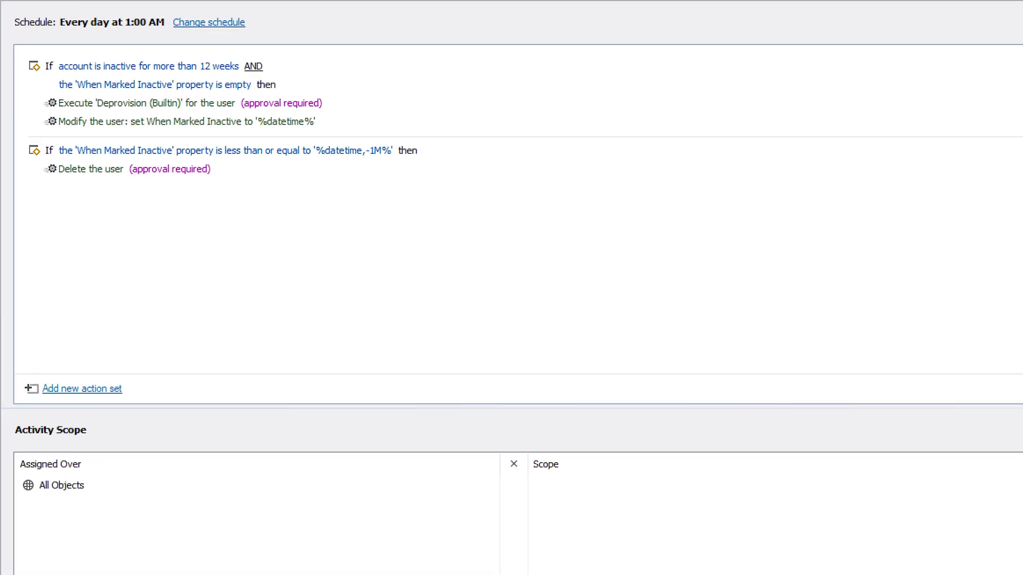
- Review the inactive-for-12-weeks condition, the Deprovision custom command action and the delete-user action set
left_click(78, 68)
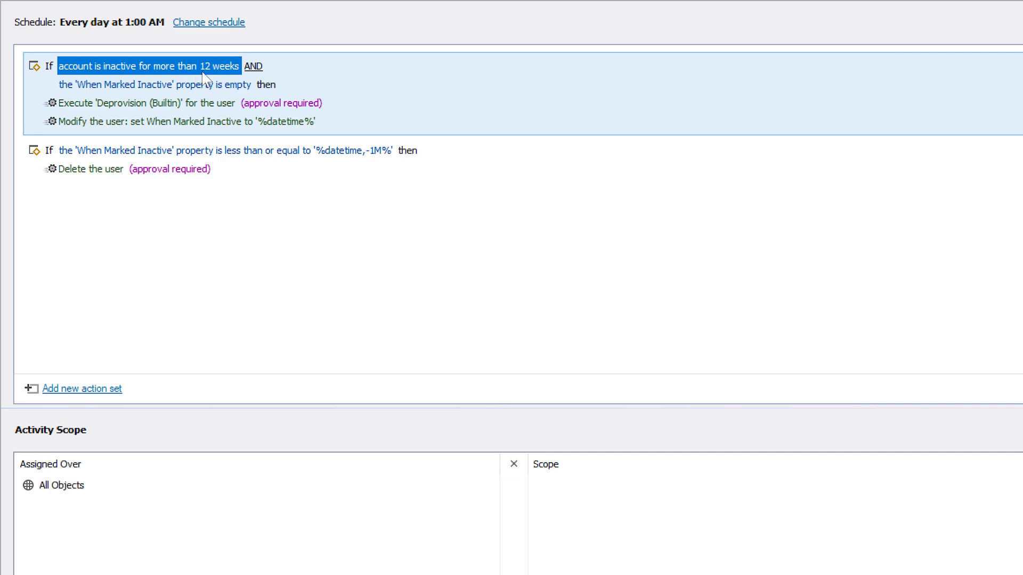
left_click(149, 104)
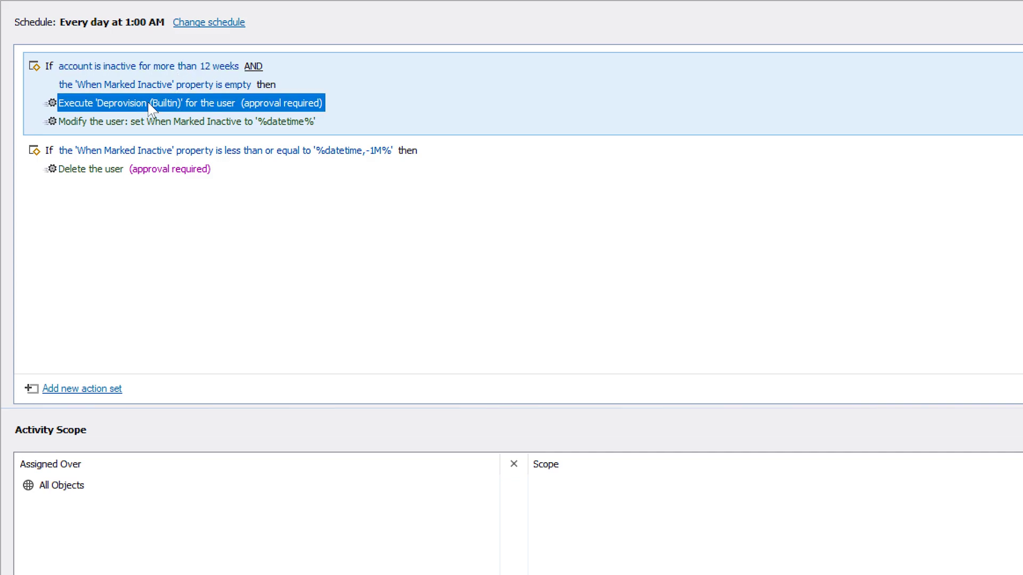
left_click(128, 152)
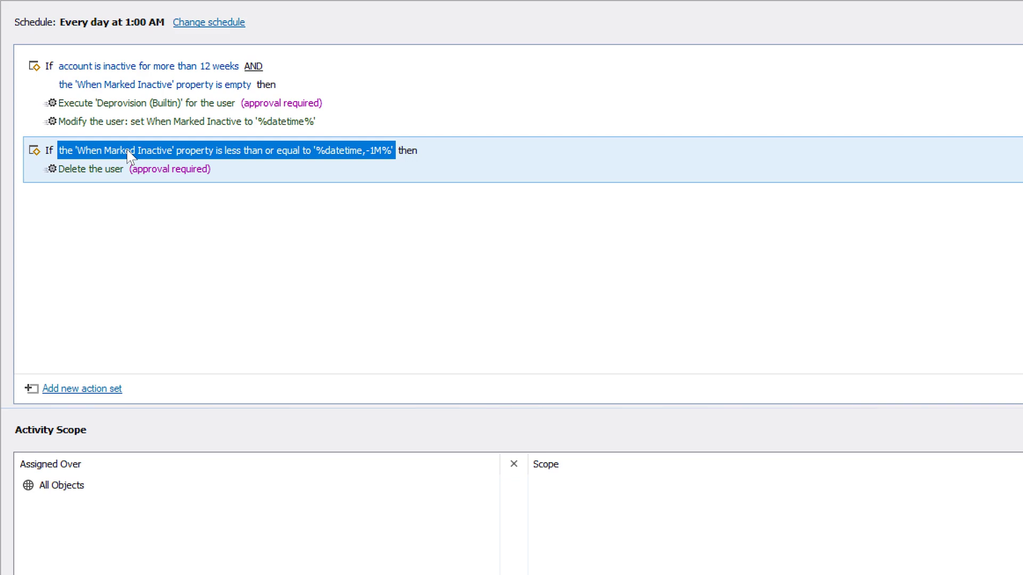
left_click(111, 170)
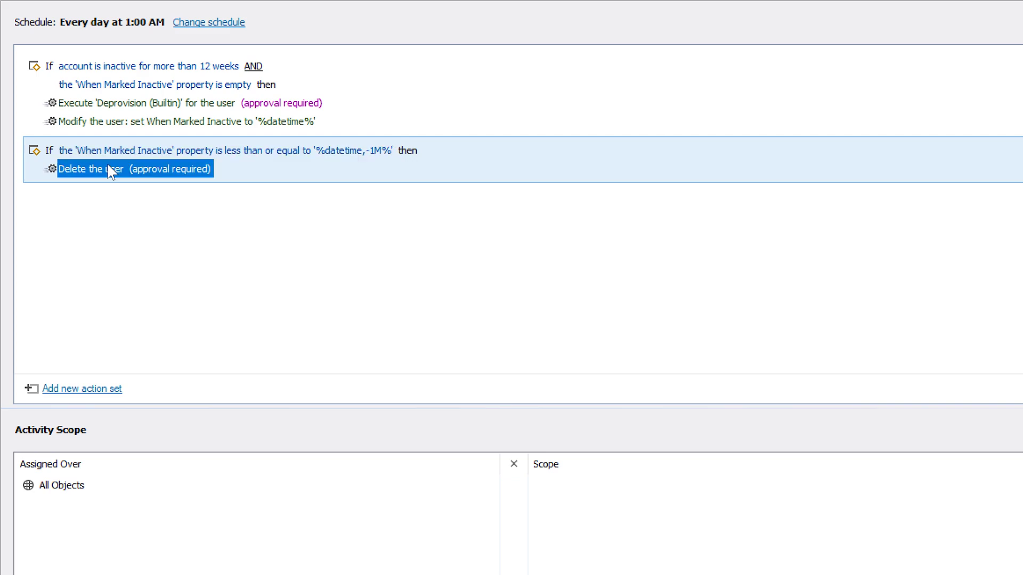
- Inspect the Deprovision action's custom command setting and close the Edit Action dialog
right_click(106, 106)
left_click(106, 110)
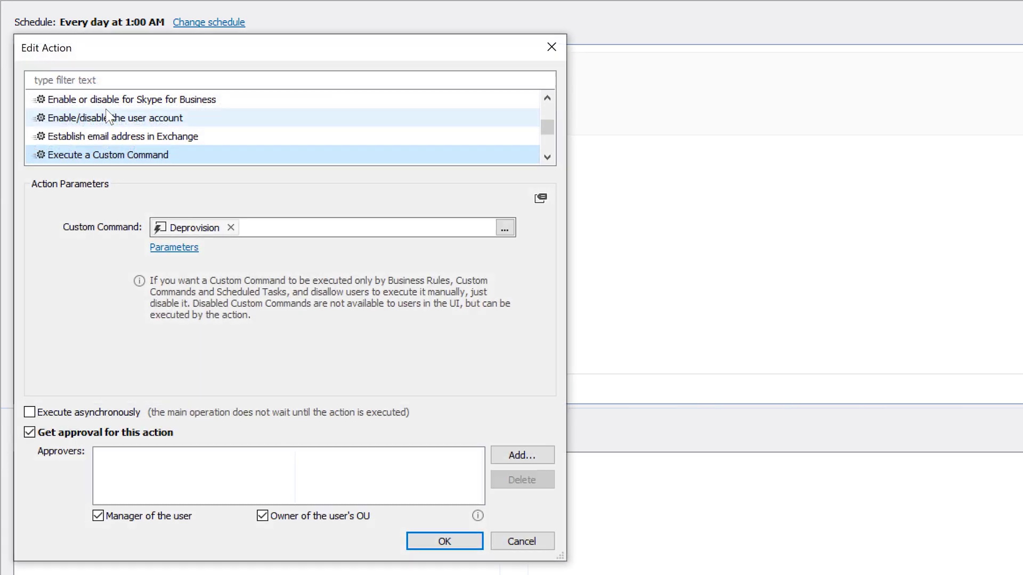
left_click(166, 228)
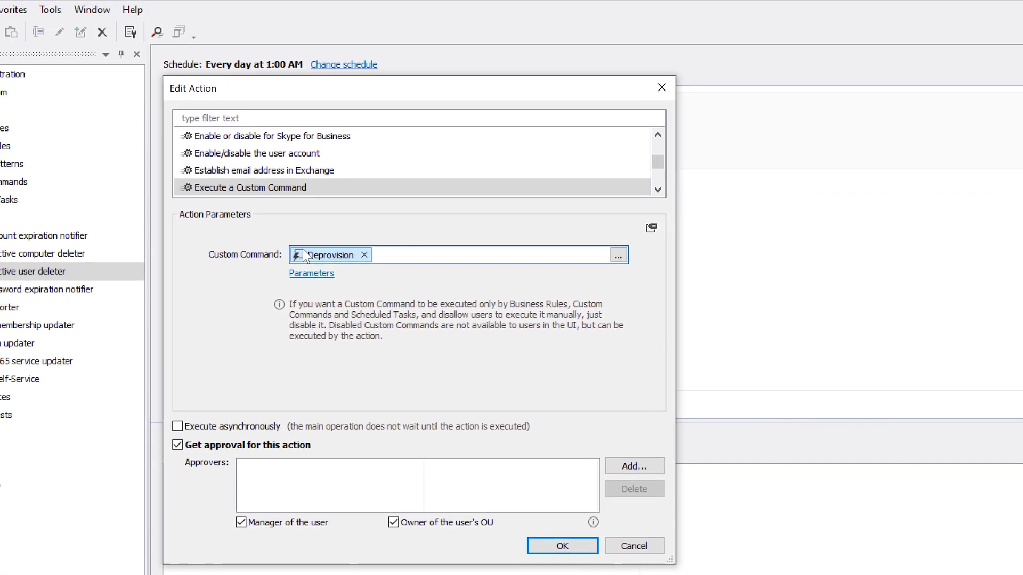
key("Return")
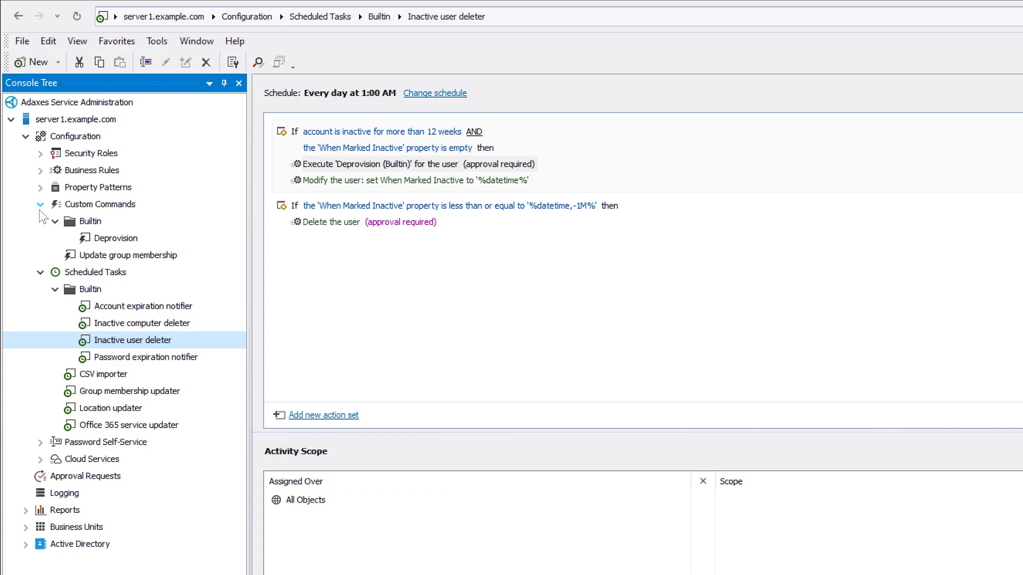
left_click(104, 240)
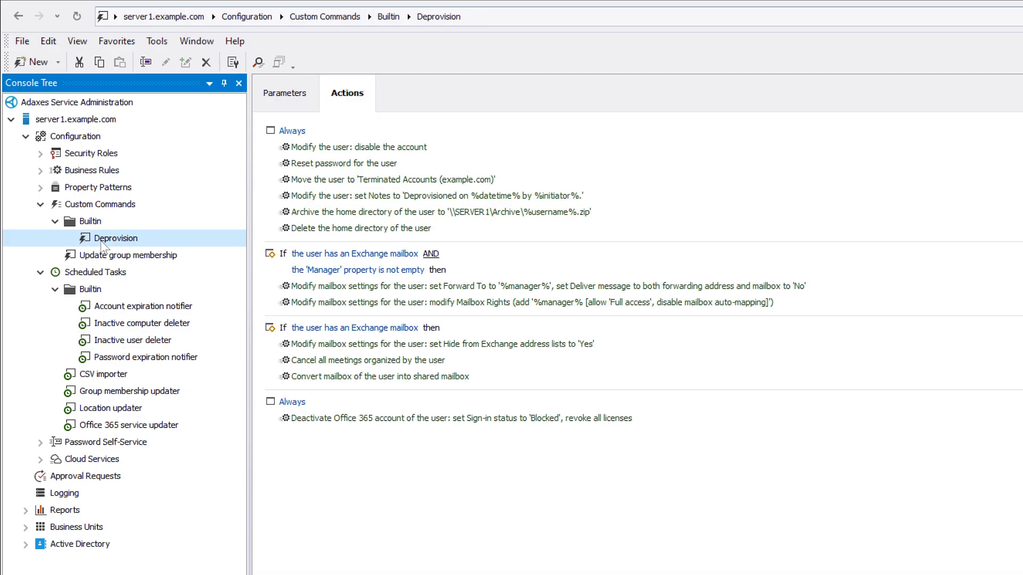
left_click(319, 149)
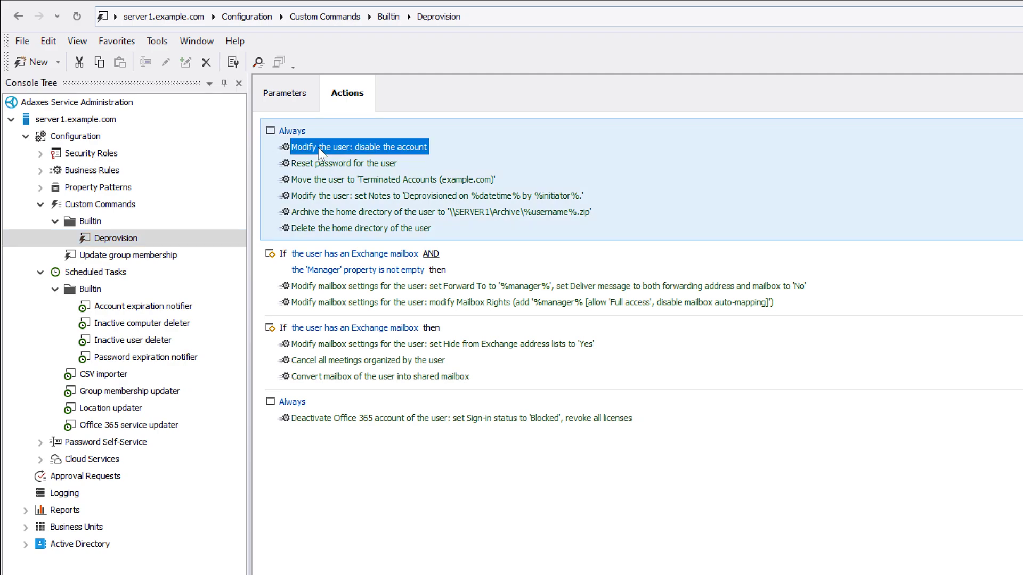
left_click(320, 162)
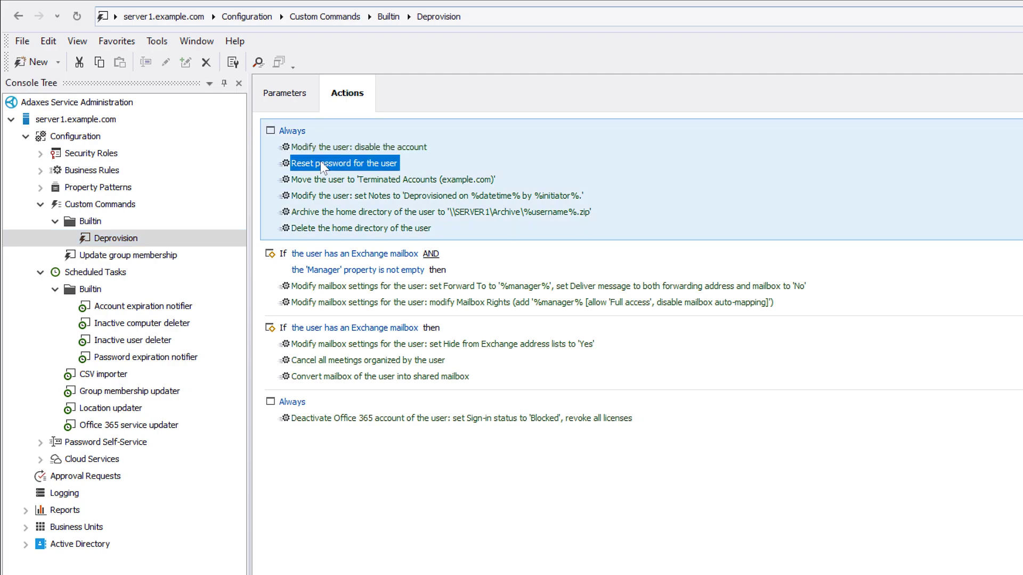
left_click(320, 181)
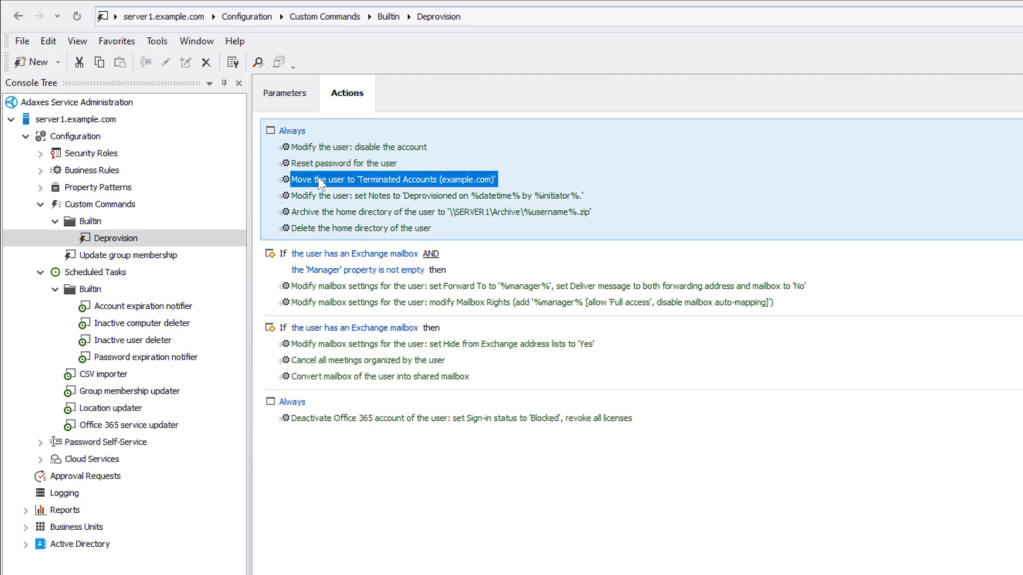
left_click(121, 339)
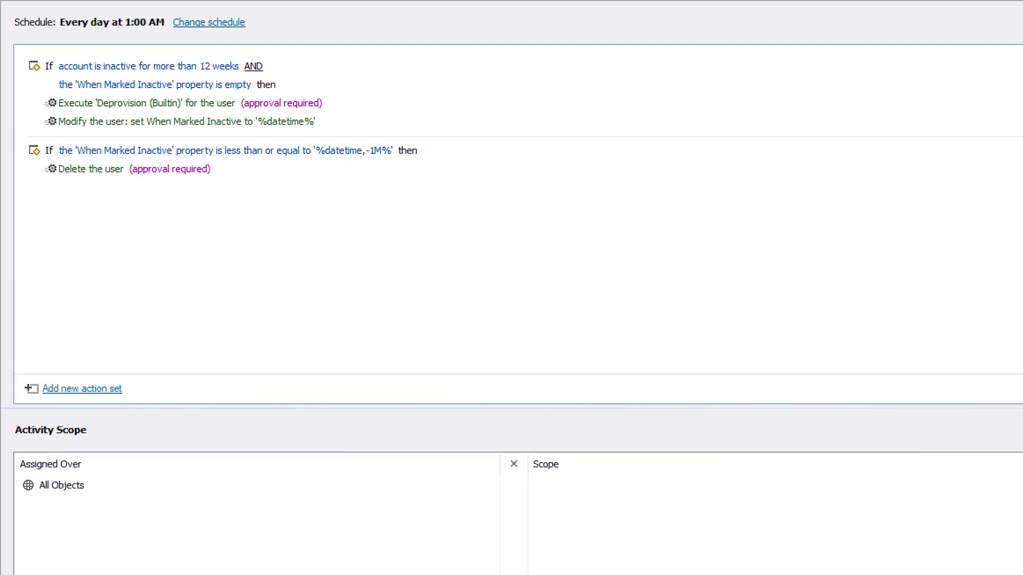
- Confirm IT Staff must approve the delete-user action, then move to the Inactive computer deleter task
right_click(114, 173)
left_click(130, 181)
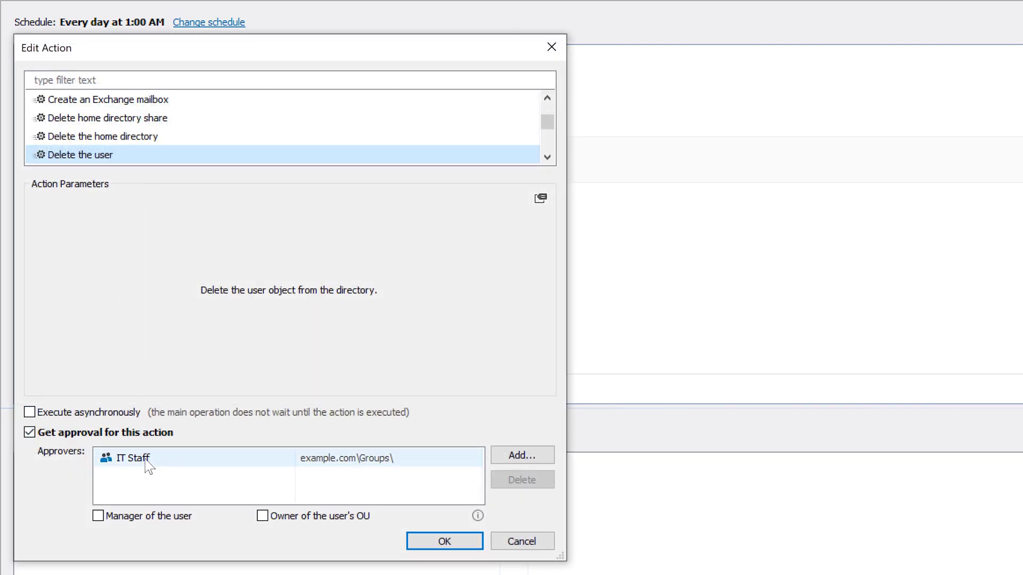
left_click(144, 468)
left_click(448, 544)
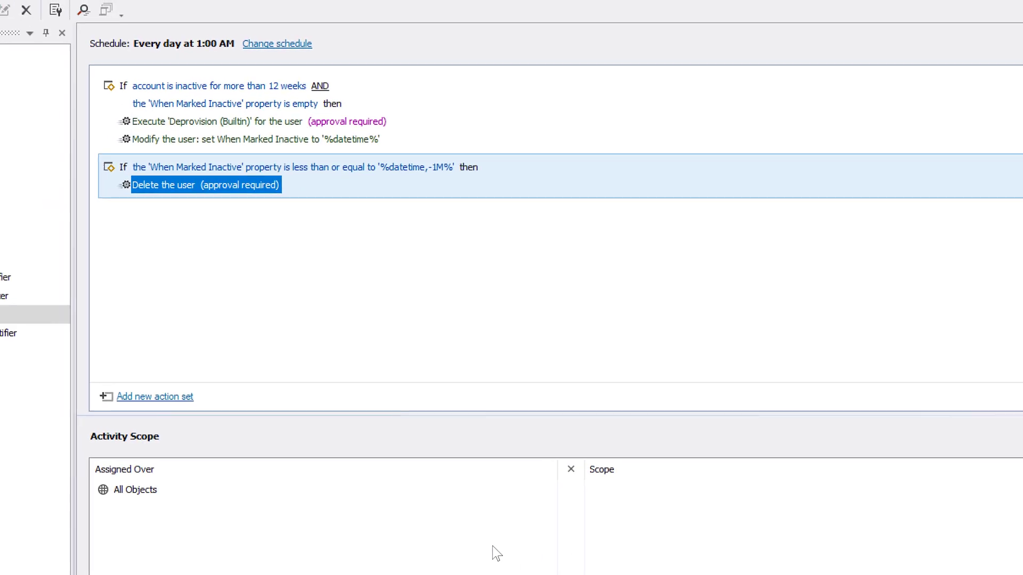
left_click(181, 324)
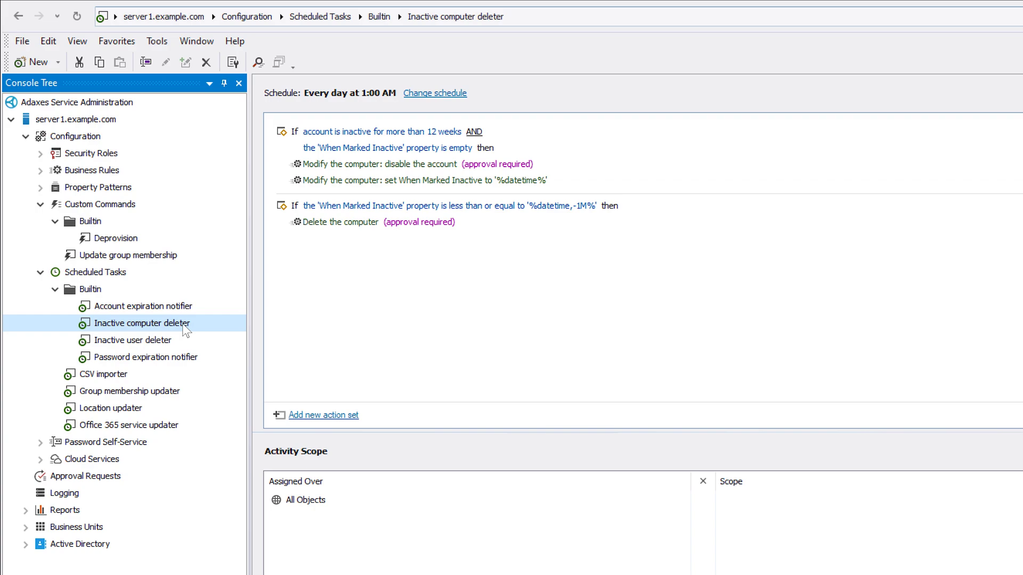
left_click(382, 165)
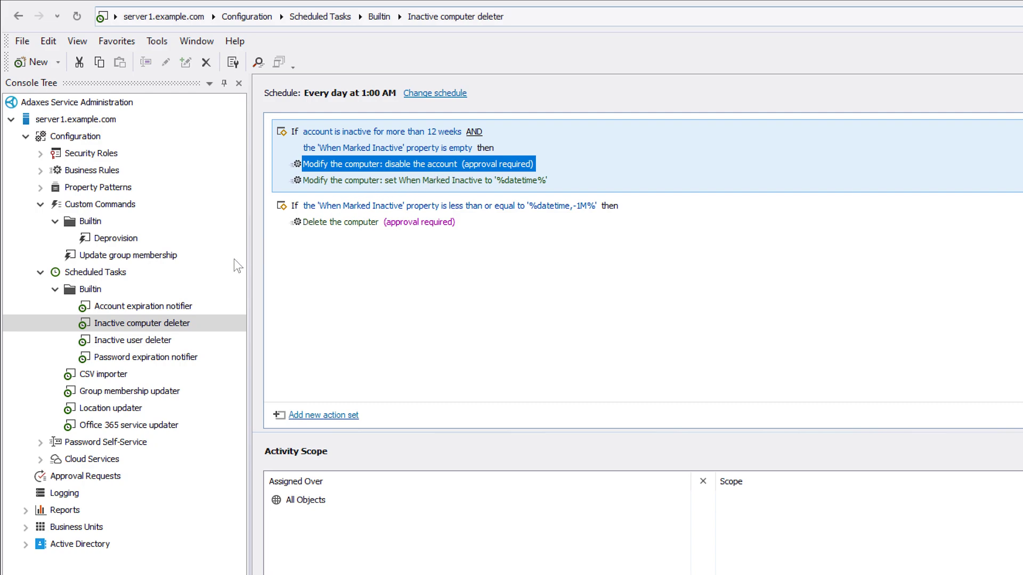
- Look at the Location updater task and the Group membership updater's Update group membership action
left_click(129, 409)
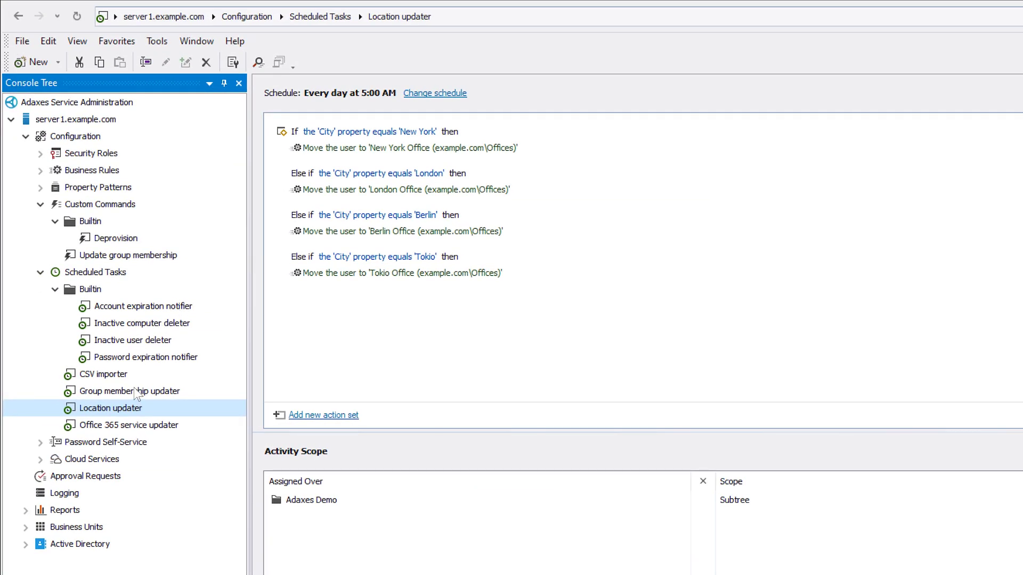
left_click(134, 391)
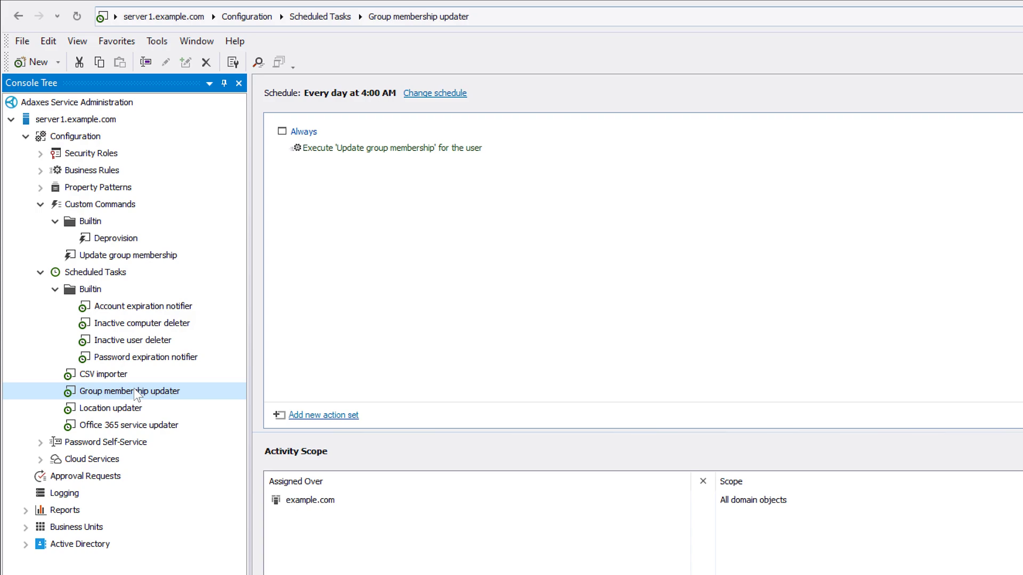
left_click(354, 150)
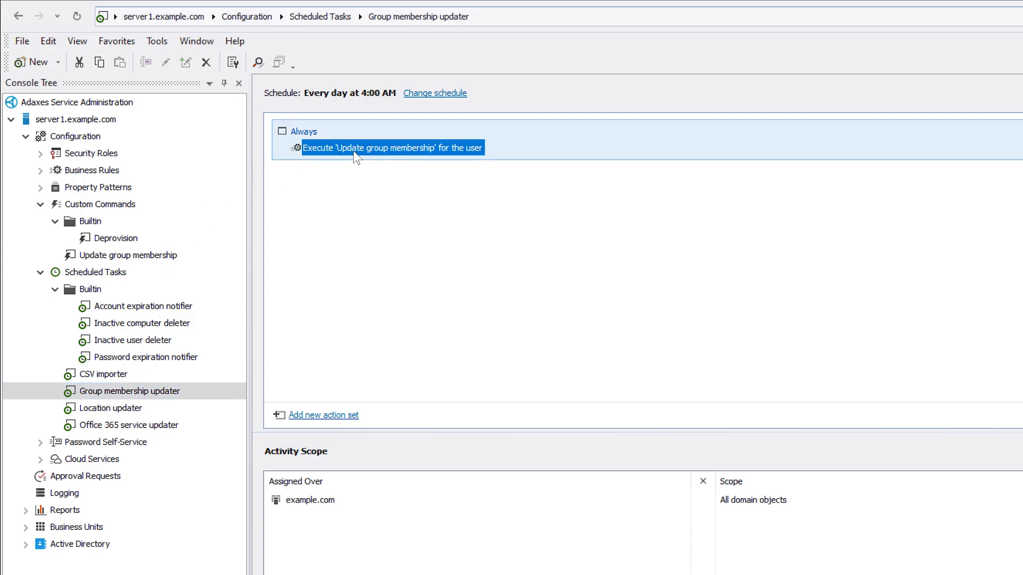
- Review the Update group membership command's add-to and remove-from Accounting Staff rules
left_click(148, 260)
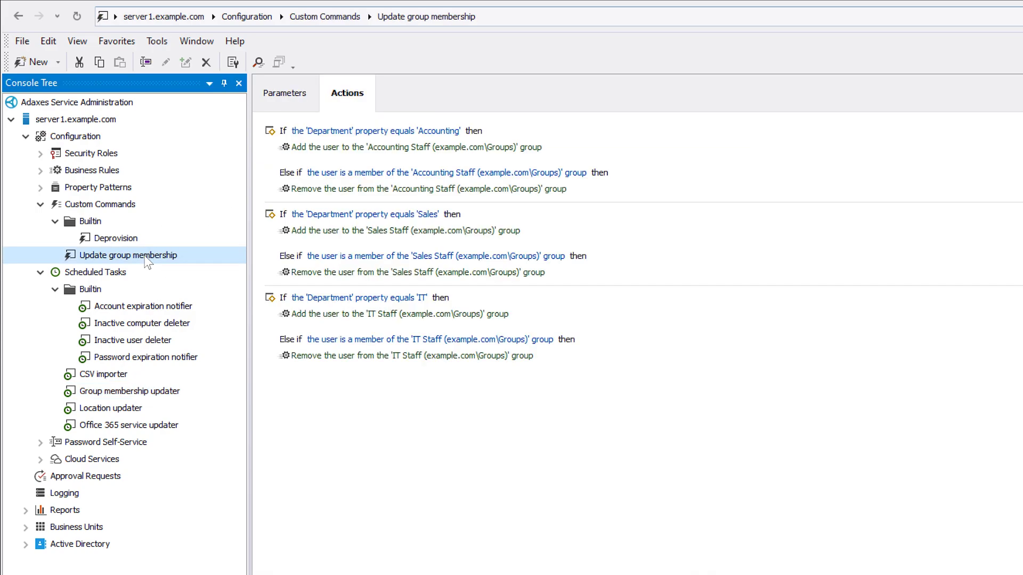
left_click(313, 148)
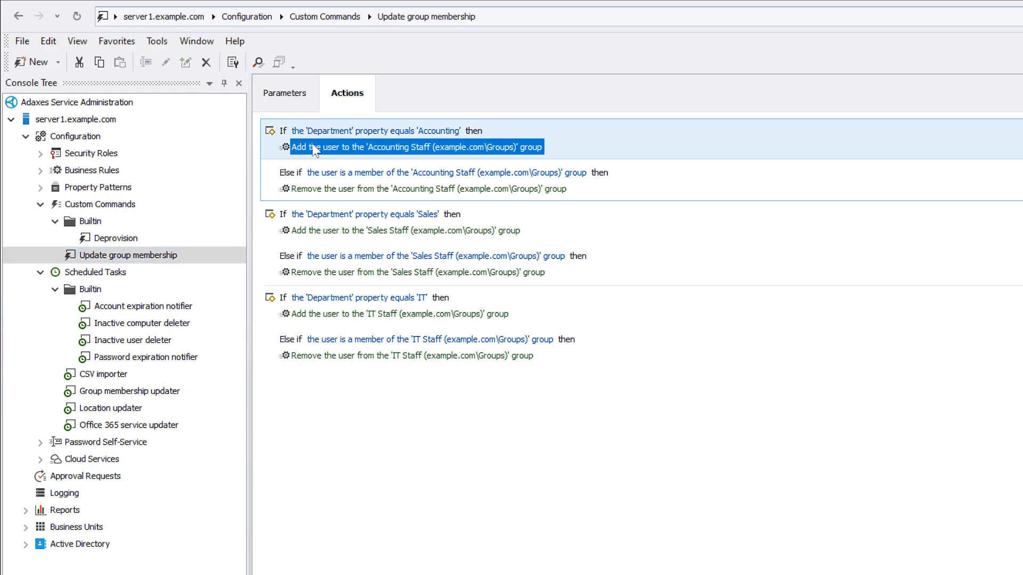
left_click(292, 189)
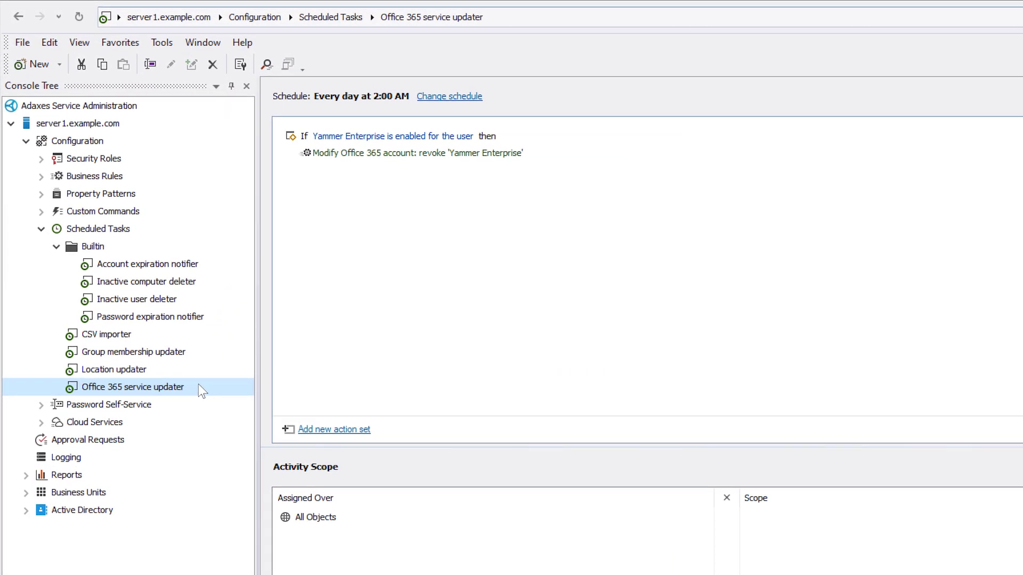
- Note the Yammer Enterprise revoke rule, then switch to the CSV importer scheduled task
left_click(286, 154)
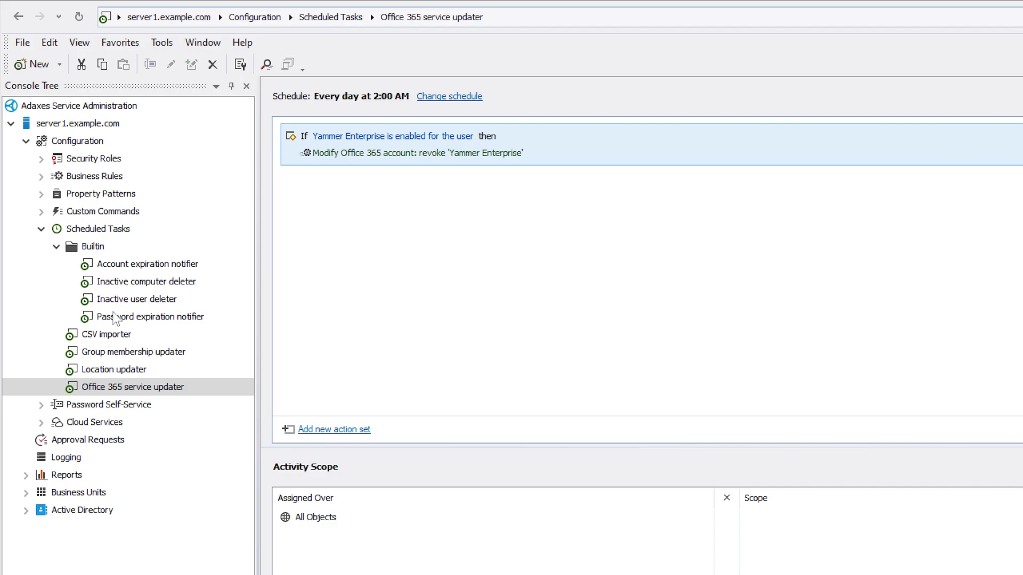
left_click(110, 334)
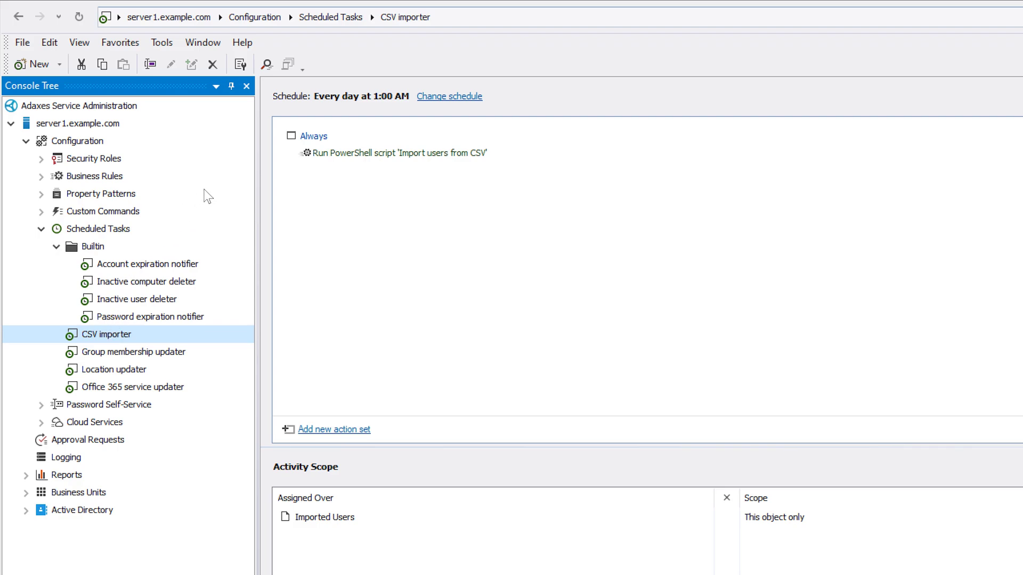
- Point out the CSV importer's 'Import users from CSV' PowerShell script action
left_click(349, 156)
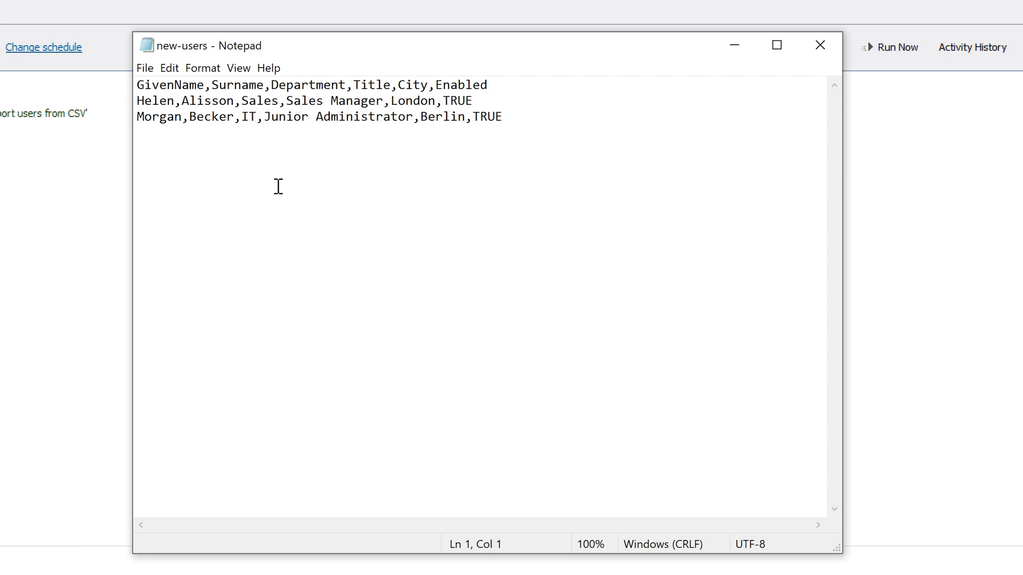
- Highlight both users' names in new-users.csv, then run the CSV importer task immediately
left_click_drag(137, 102, 228, 107)
left_click(140, 120)
left_click_drag(140, 121, 234, 118)
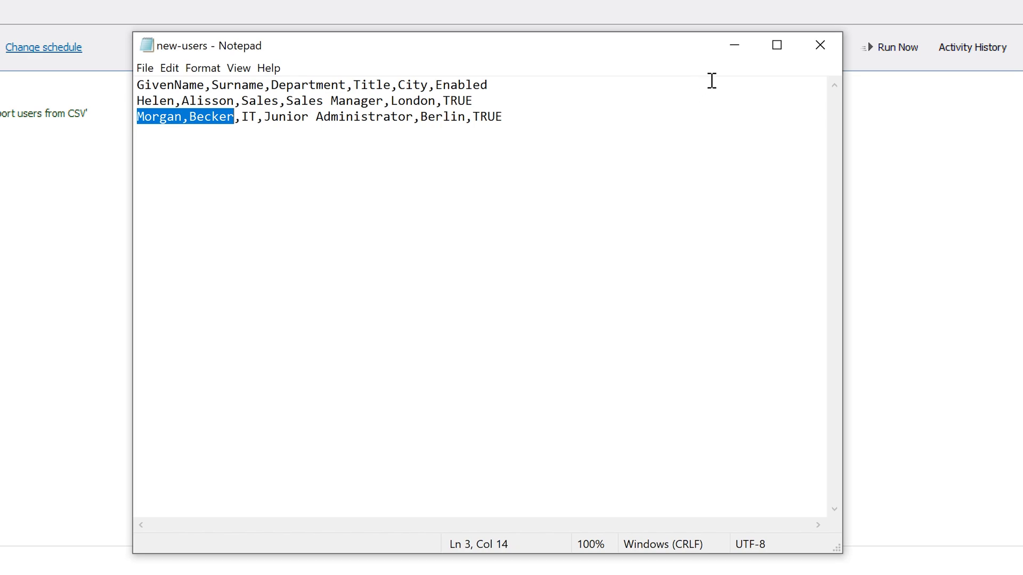
left_click(739, 48)
left_click(877, 64)
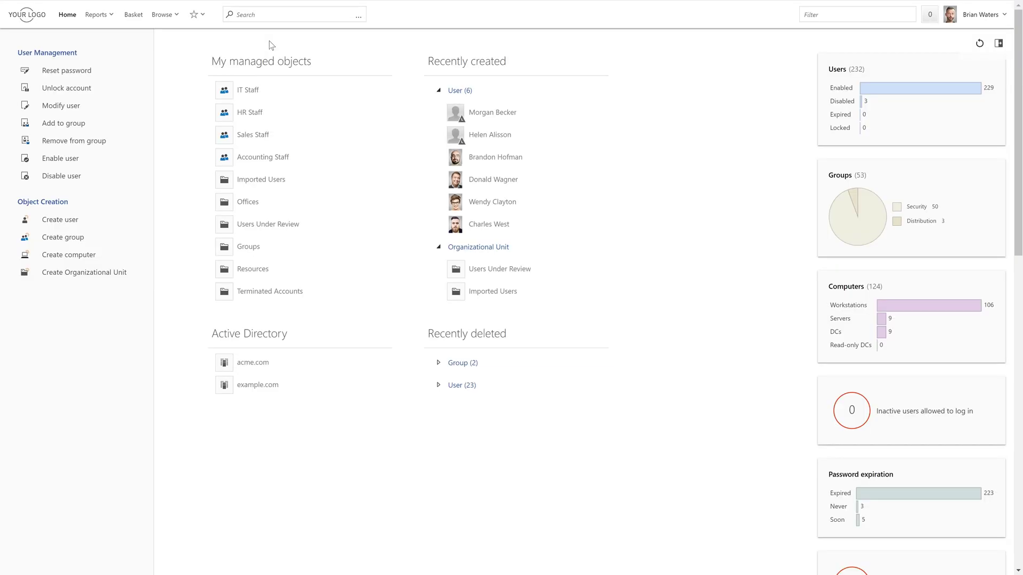
- Search the web interface directory for an imported user and open their profile
left_click(255, 15)
type("Ali")
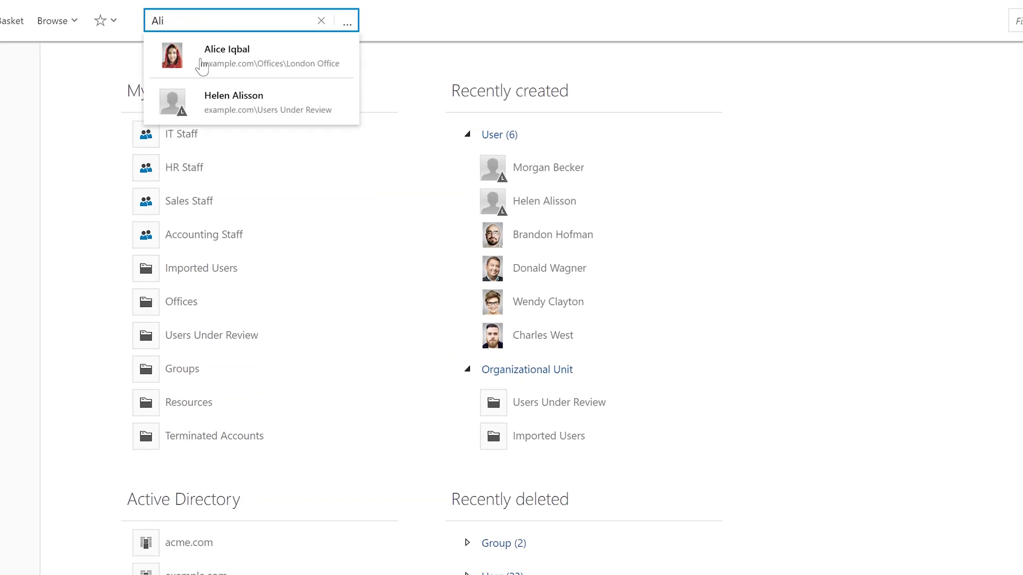
left_click(276, 112)
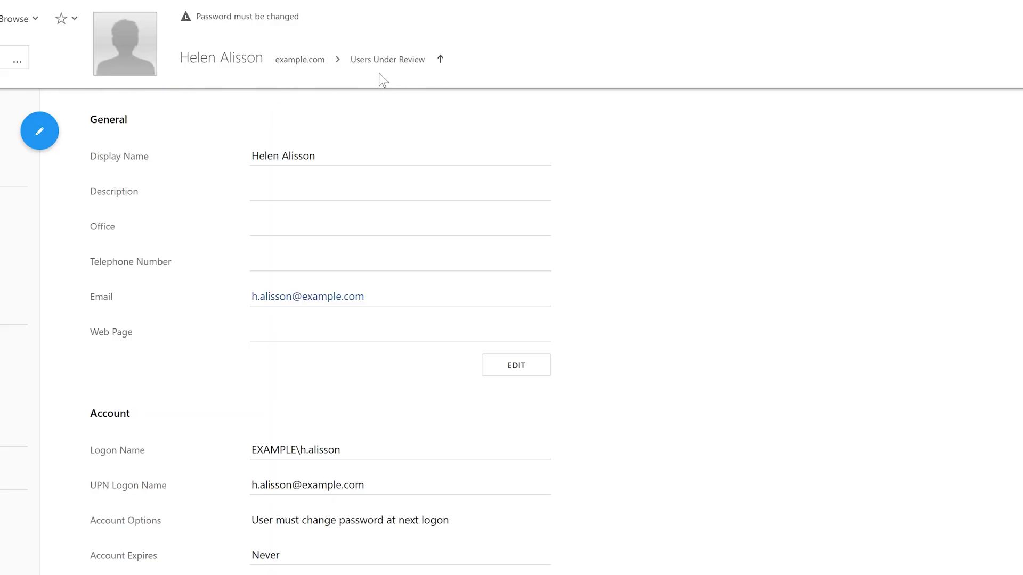
- Scroll through the user's Member Of, Exchange Properties and Office 365 sections, selecting the Sales Staff group
scroll(424, 75, "down", 10)
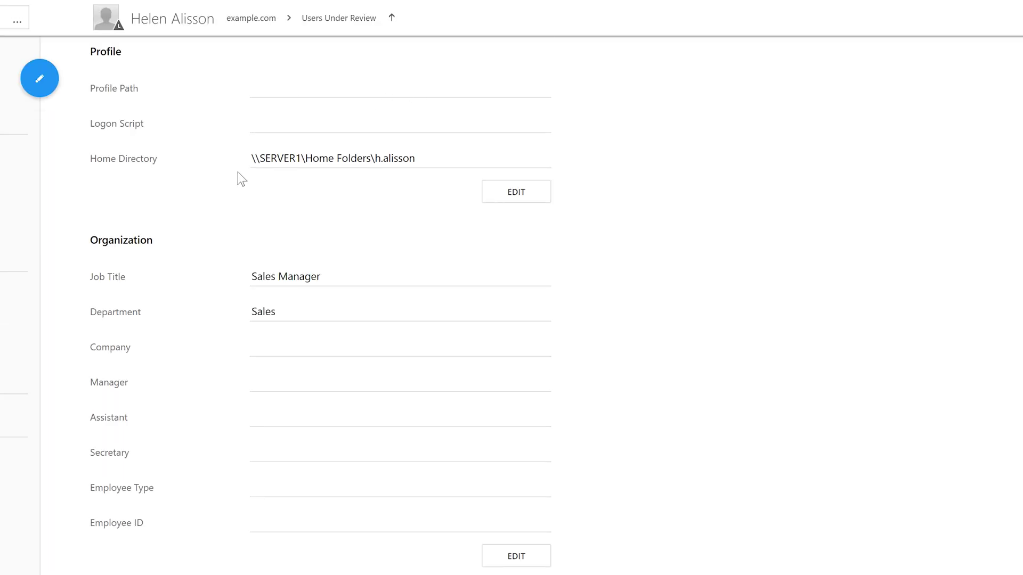
scroll(447, 191, "down", 10)
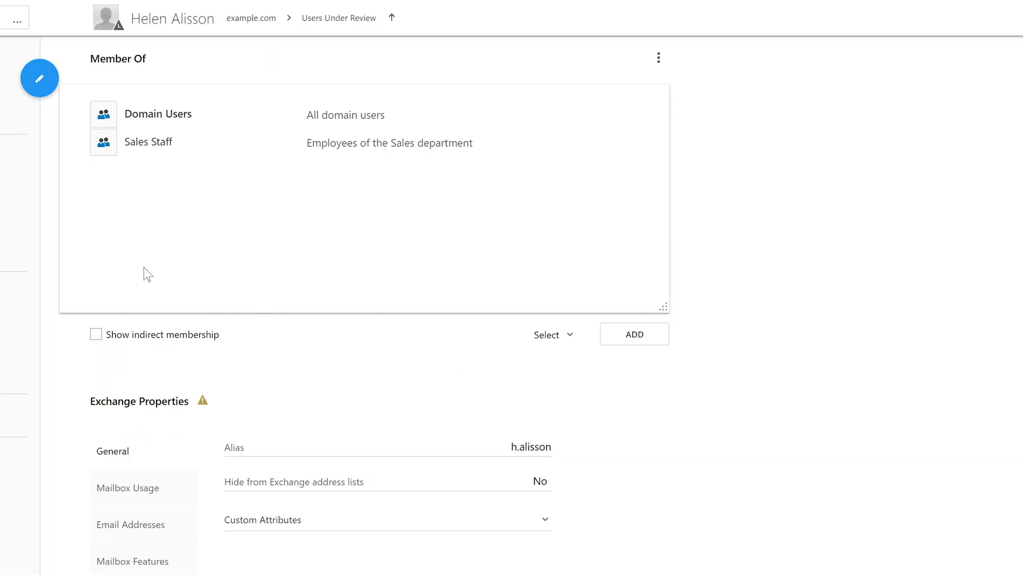
left_click(72, 144)
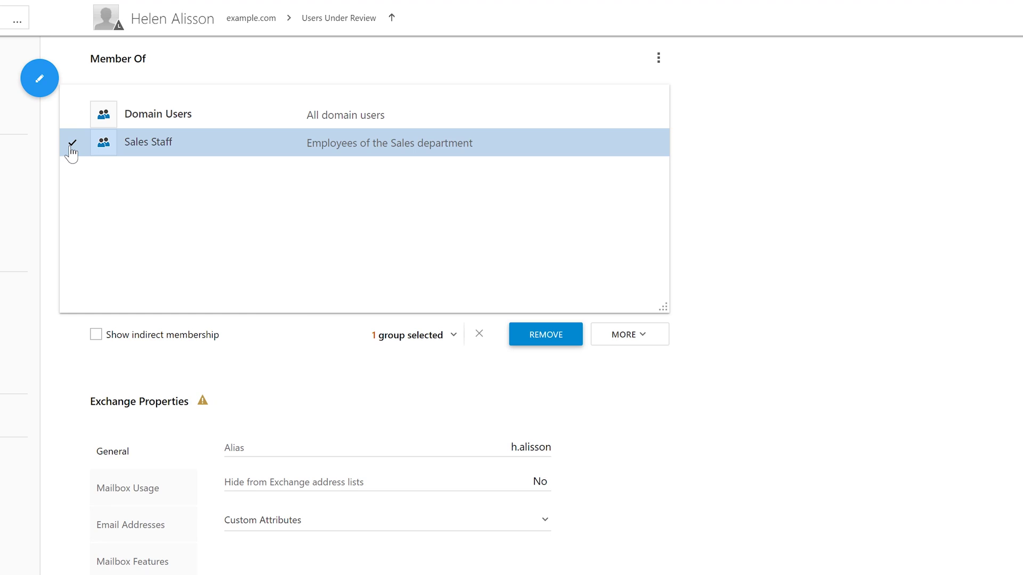
scroll(70, 165, "down", 5)
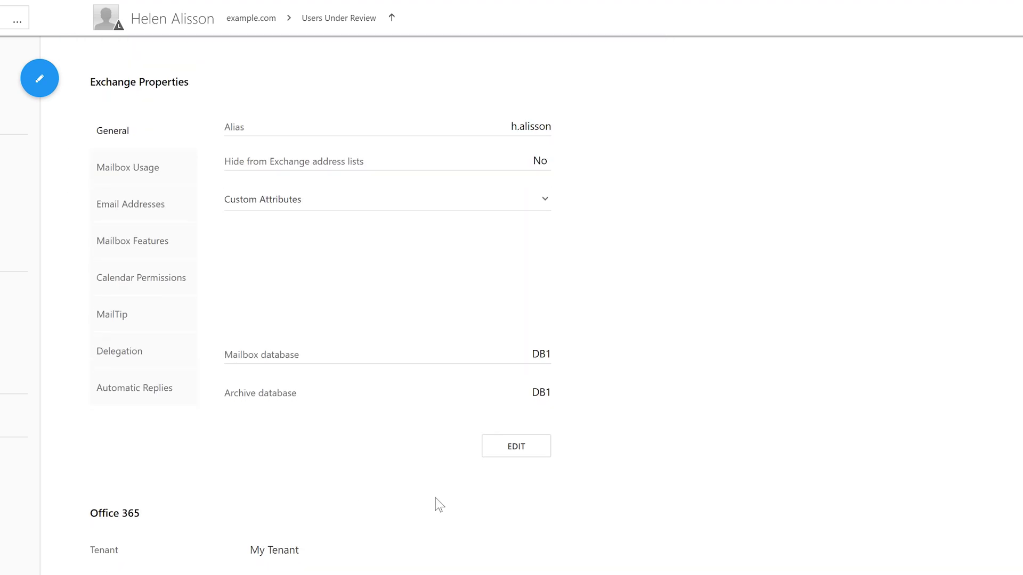
scroll(53, 234, "down", 5)
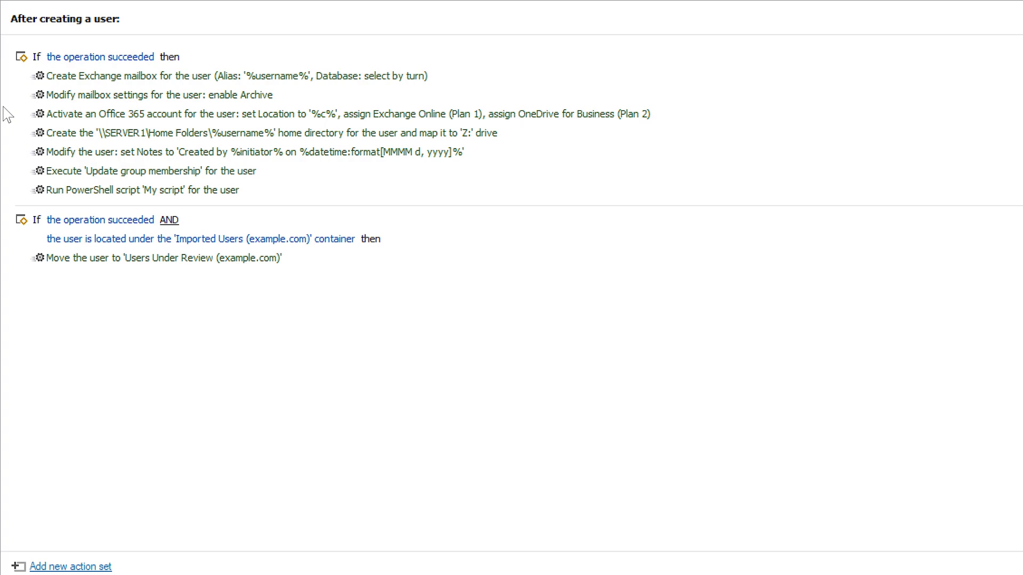
left_click(23, 244)
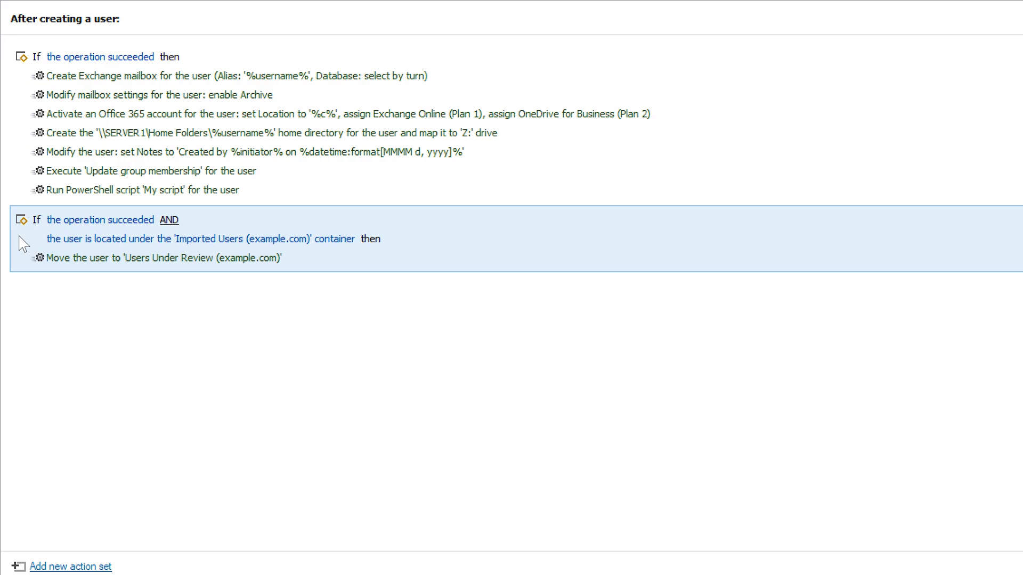
left_click(74, 242)
left_click(58, 261)
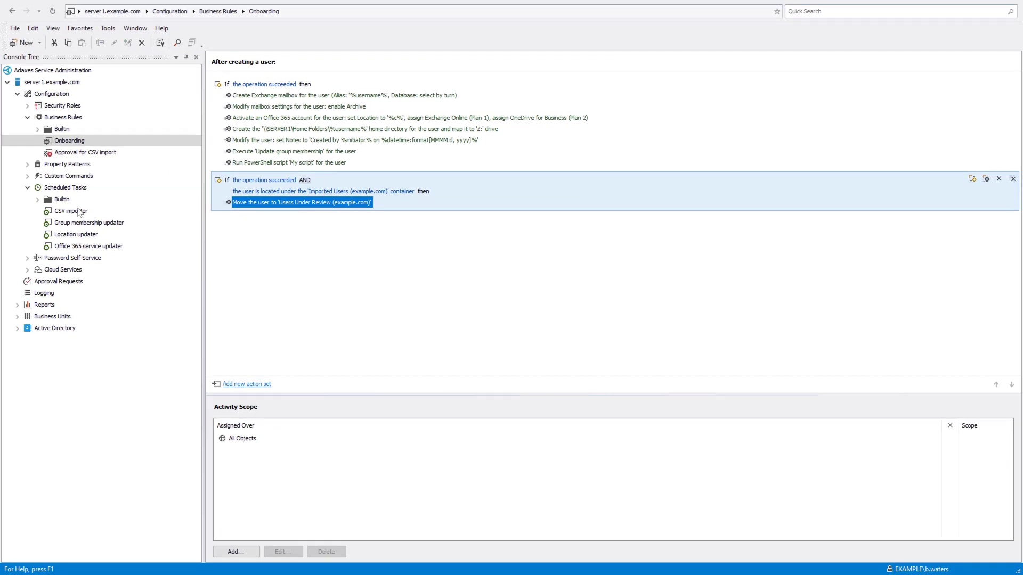
- Show the CSV importer task's Activity History filtered to Create operations only
left_click(78, 213)
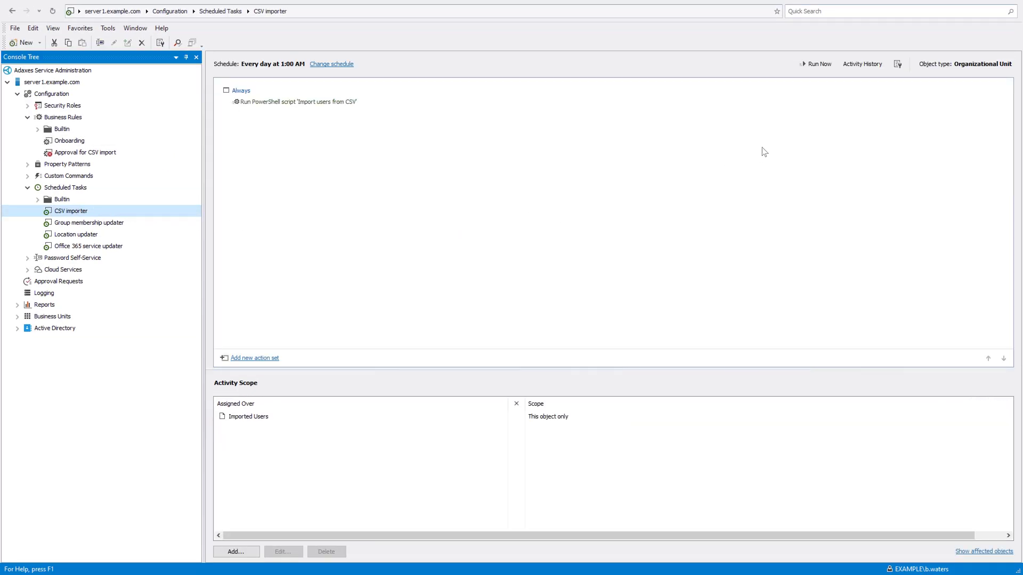
left_click(858, 64)
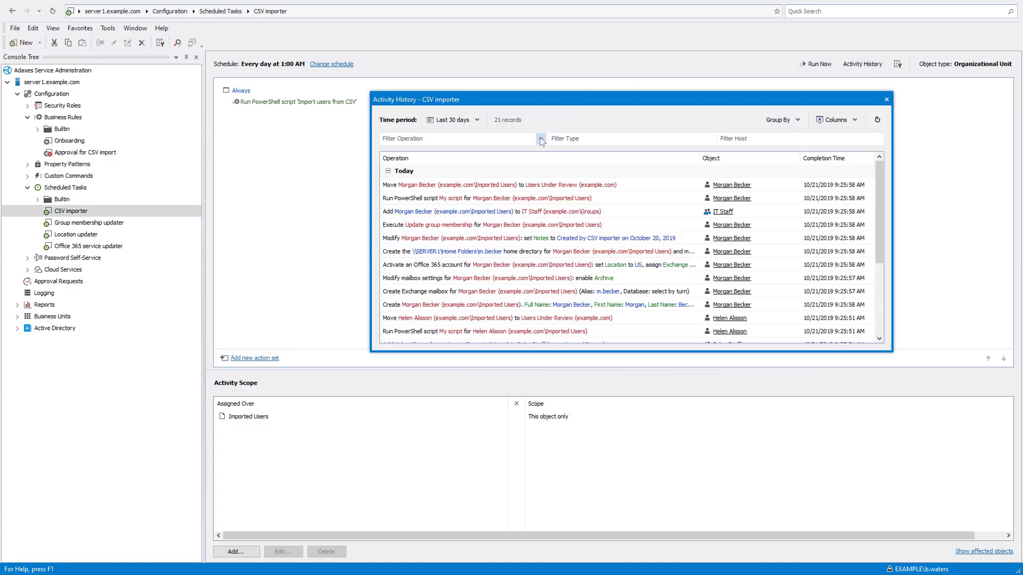
left_click(541, 140)
left_click(521, 161)
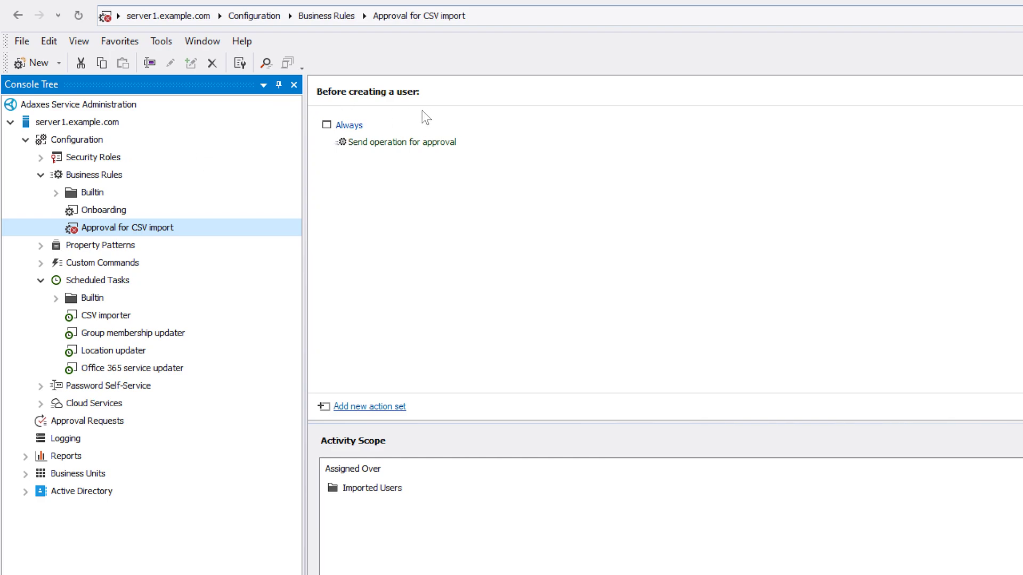
- Review the rule's send-for-approval action on Imported Users, then enable Approval for CSV import
left_click(373, 144)
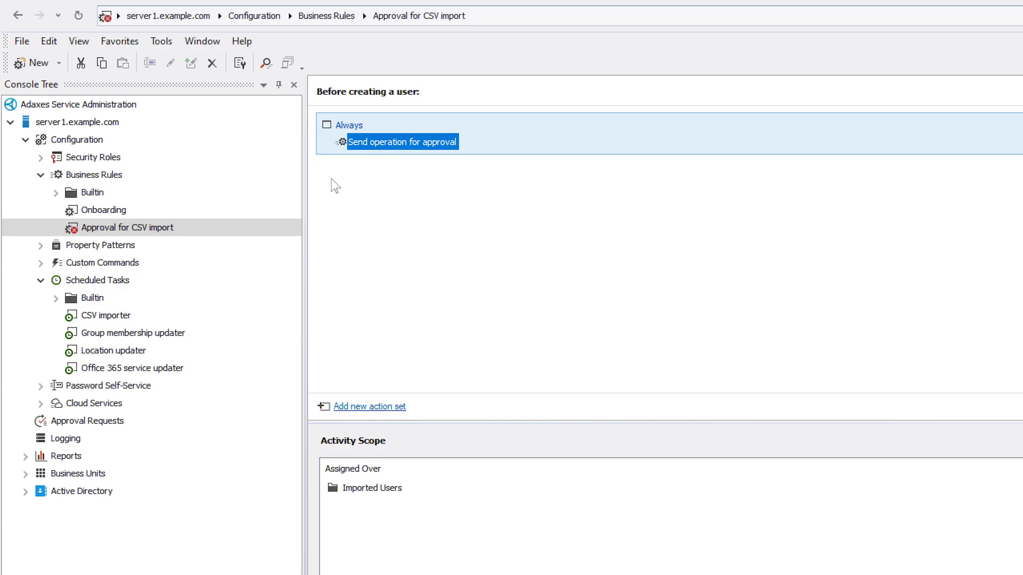
left_click(349, 490)
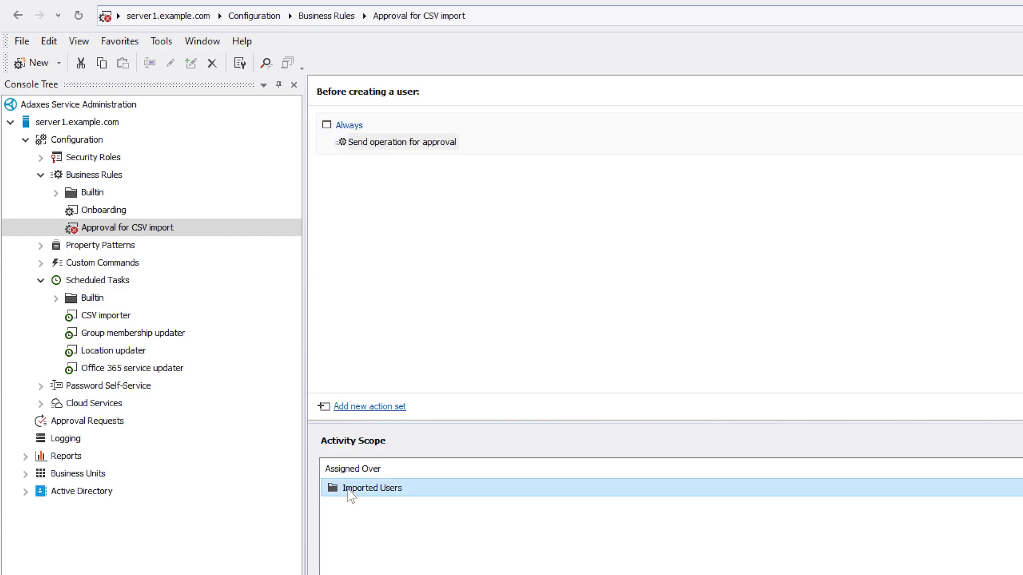
right_click(158, 229)
mouse_move(176, 239)
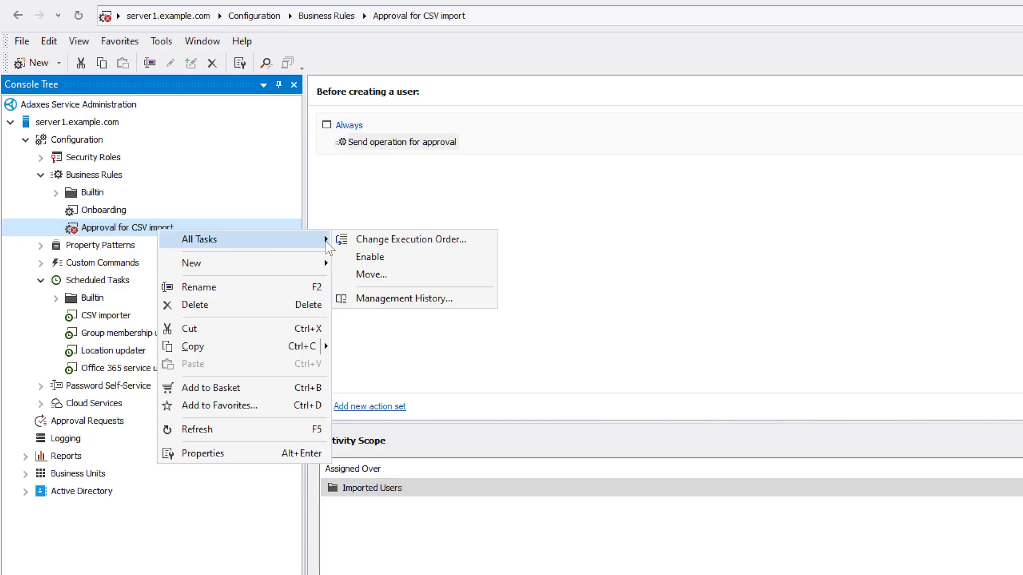
left_click(346, 252)
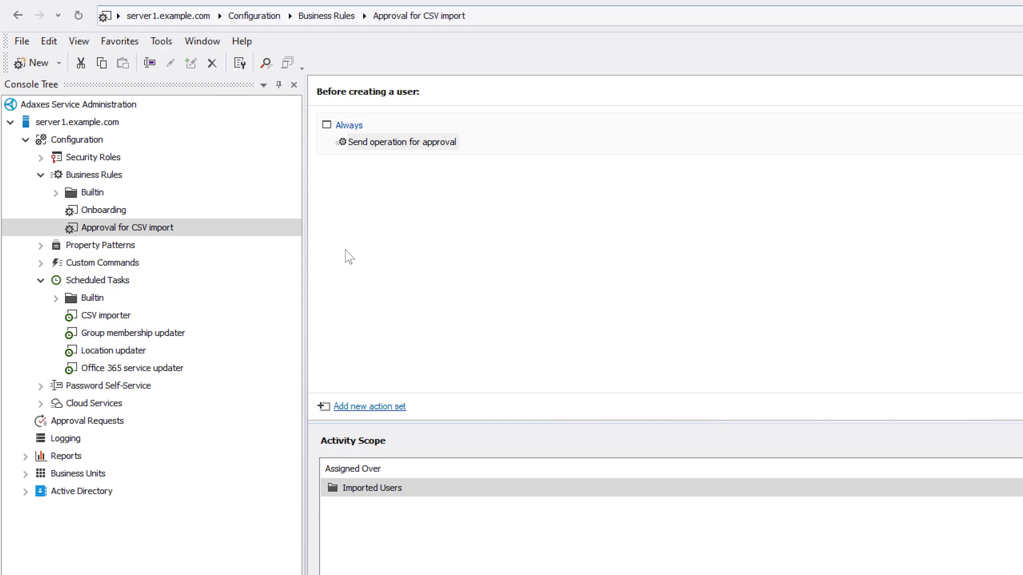
- Replace the CSV rows with a New York Sales Agent and a Berlin HR Manager
key("alt+Tab")
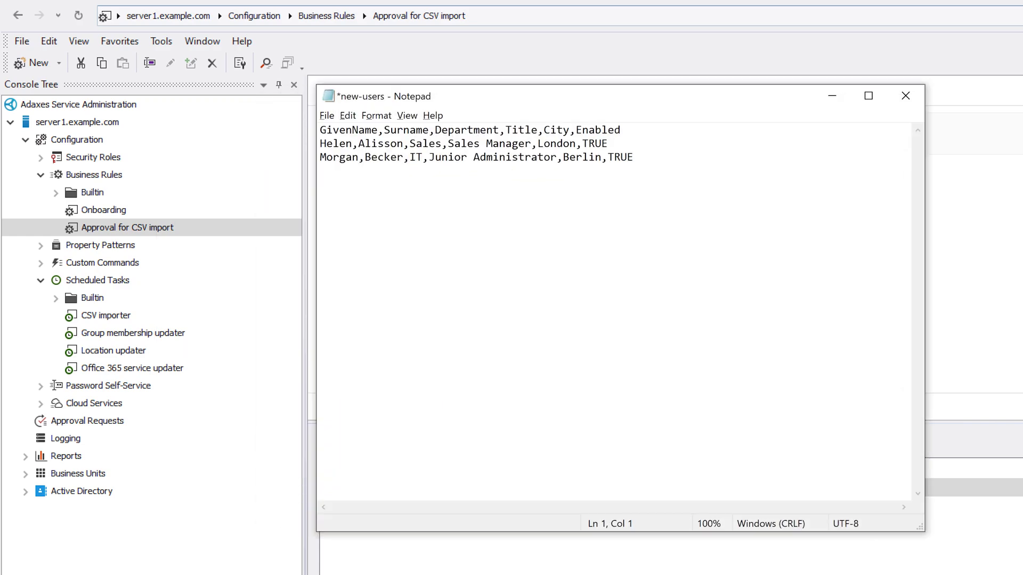
key("ctrl+a")
key("Delete")
right_click(352, 140)
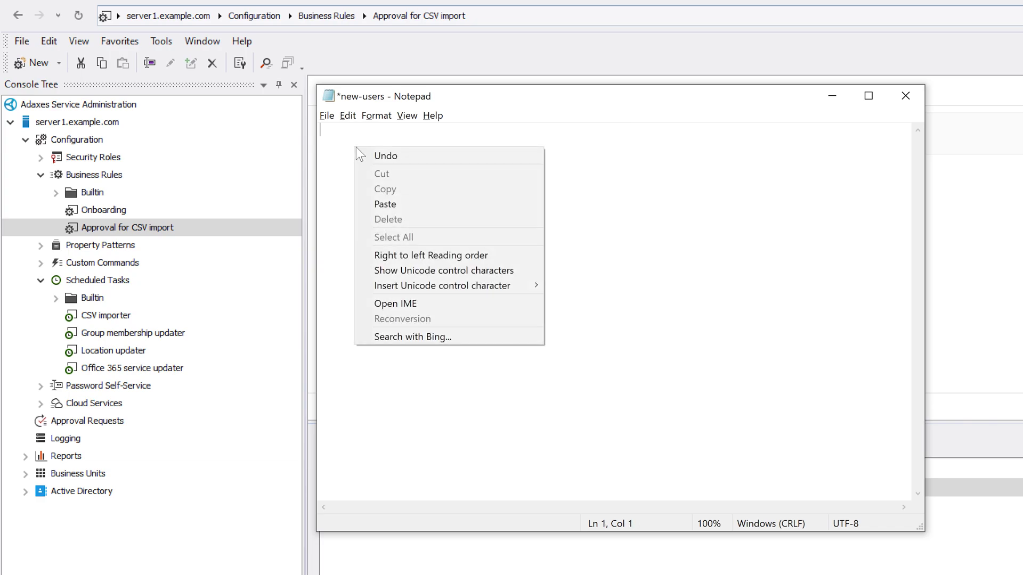
left_click(383, 201)
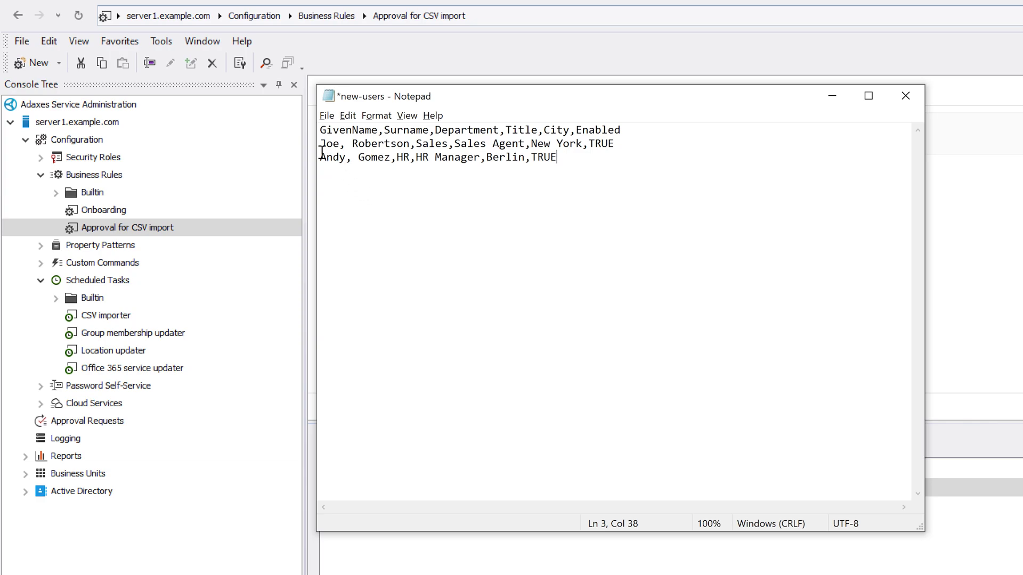
left_click_drag(320, 143, 344, 159)
left_click(832, 96)
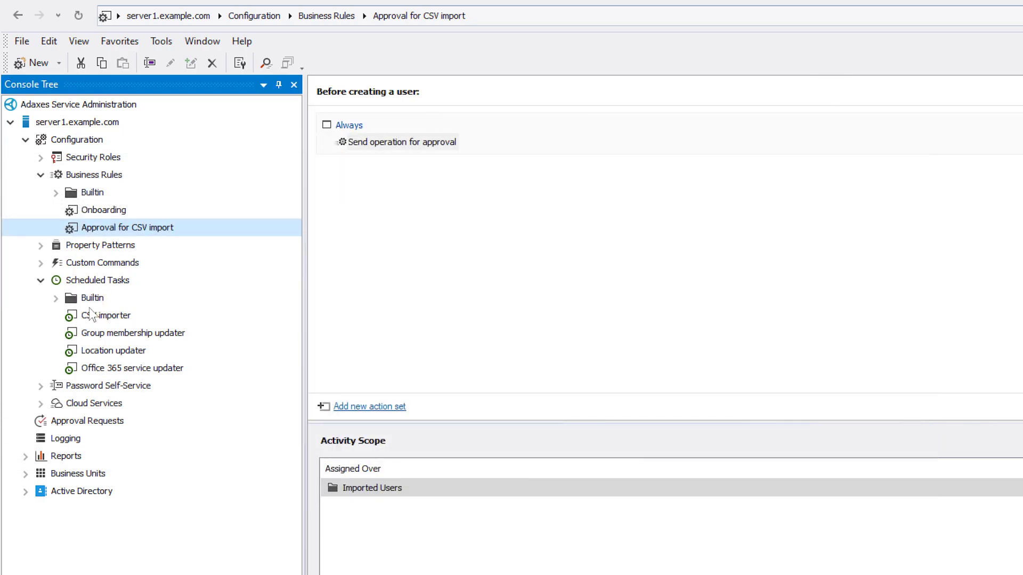
- Run the CSV importer scheduled task immediately with Run Now
right_click(88, 315)
mouse_move(121, 329)
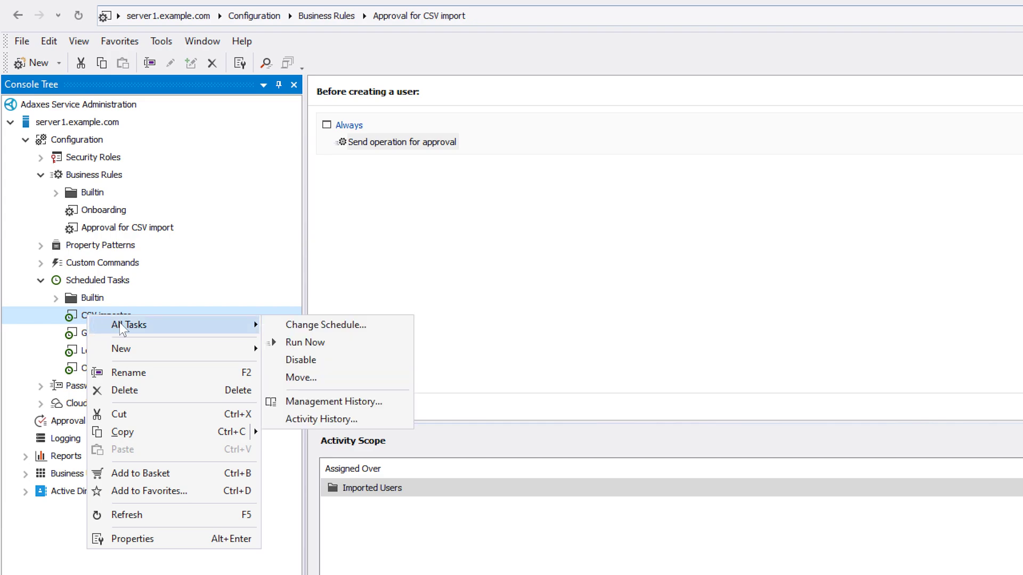
left_click(297, 346)
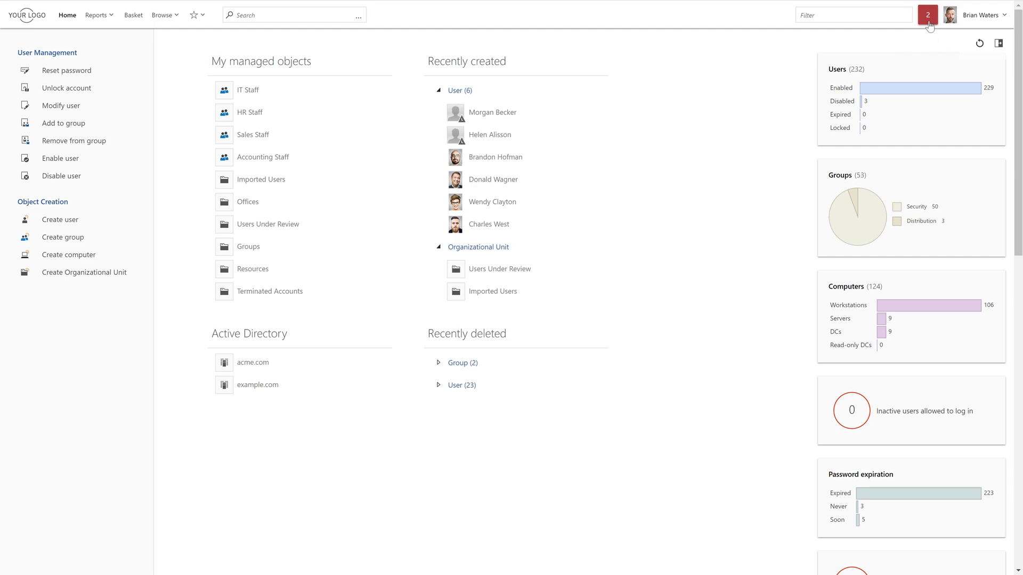
- Review the two pending user-creation requests and approve both of them
left_click(928, 23)
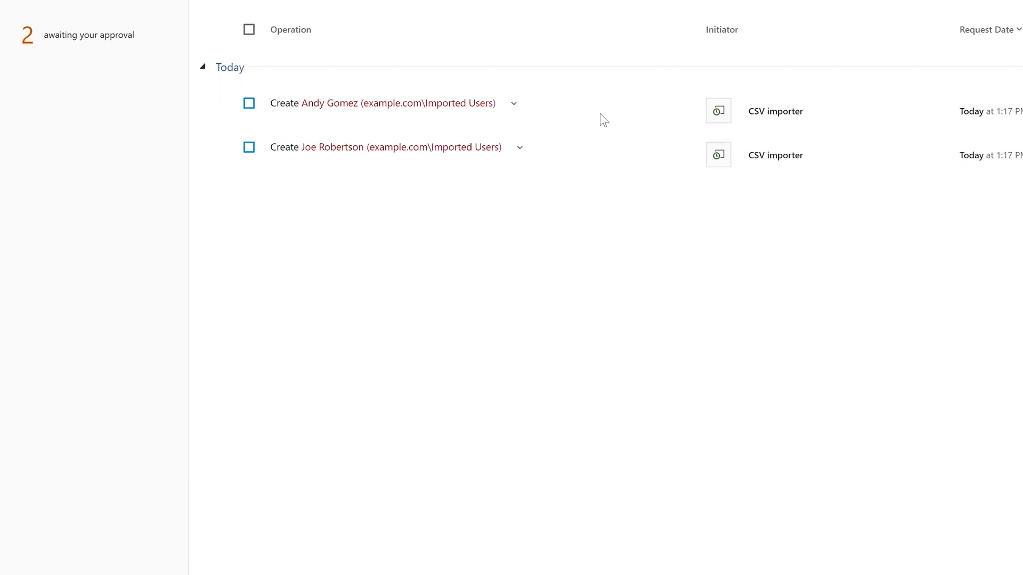
left_click(514, 104)
scroll(491, 187, "down", 3)
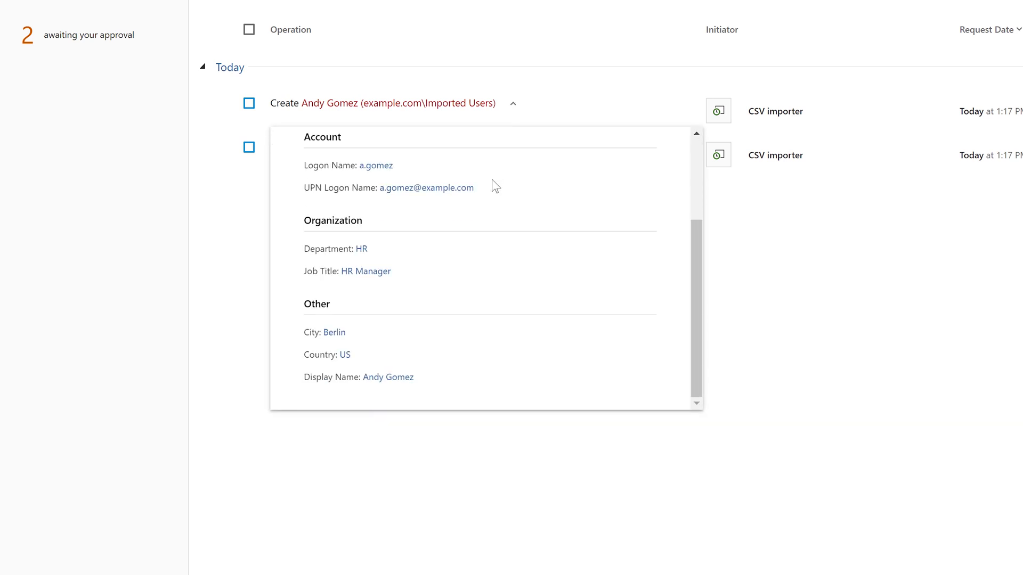
left_click(248, 31)
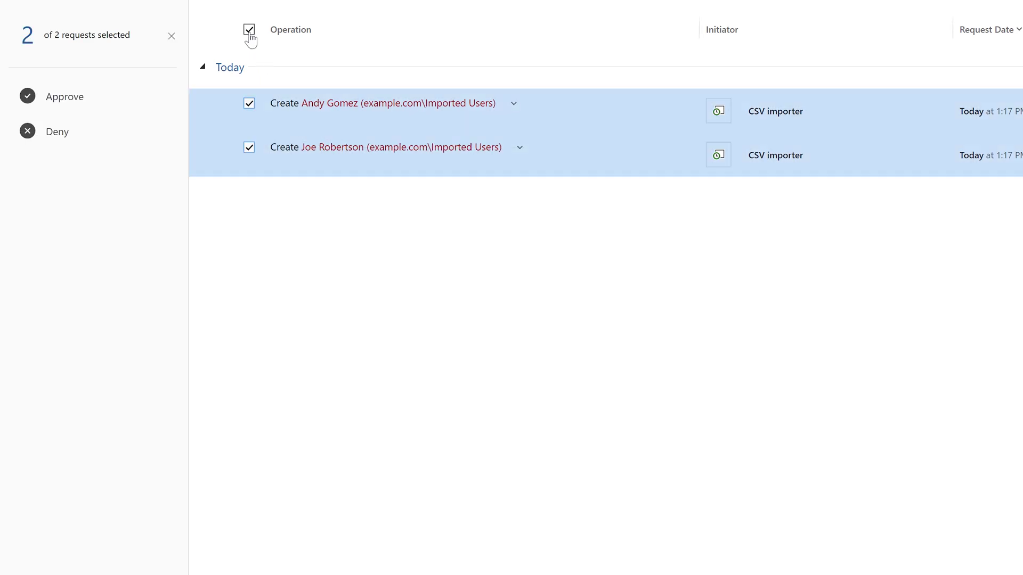
left_click(88, 101)
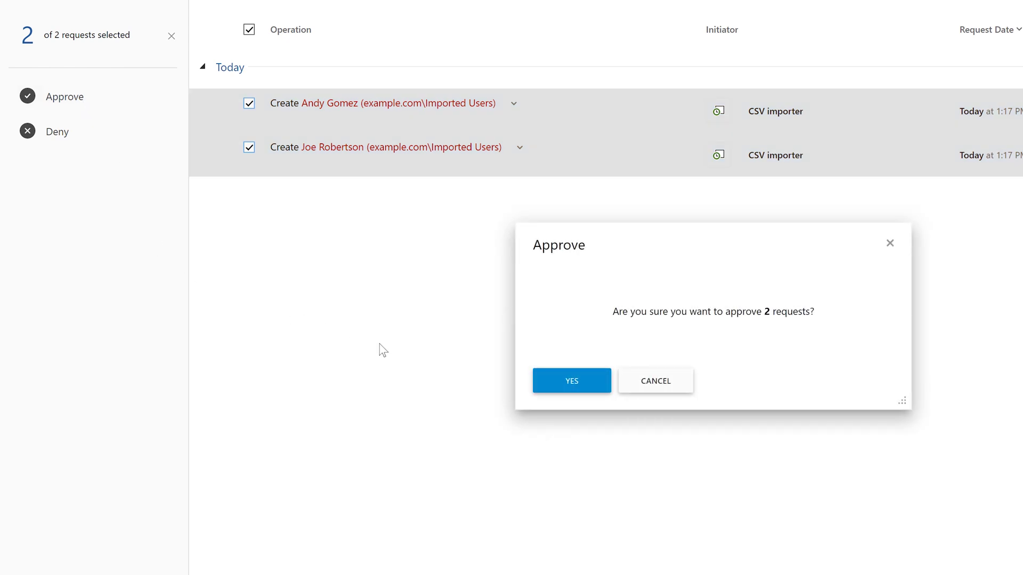
left_click(566, 387)
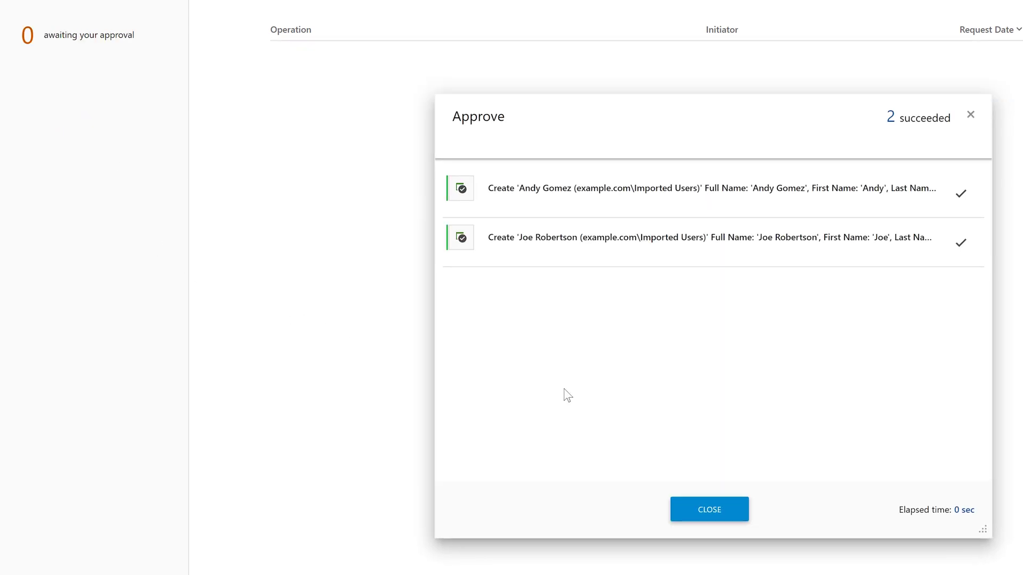